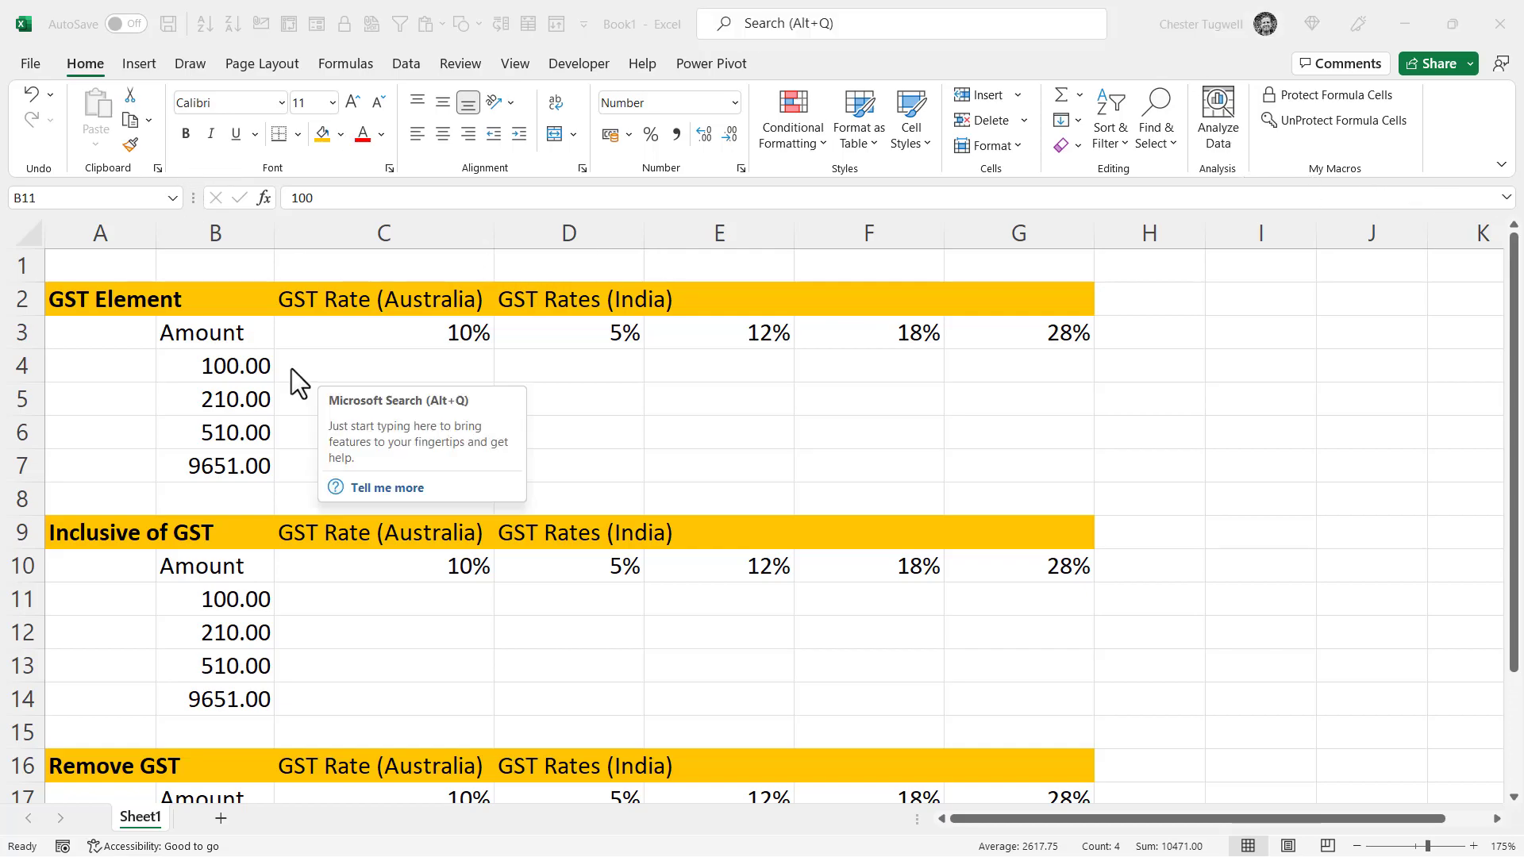
- Enter the formula =B4*.1 in C4 to calculate the 10% GST element of the first amount
click(379, 365)
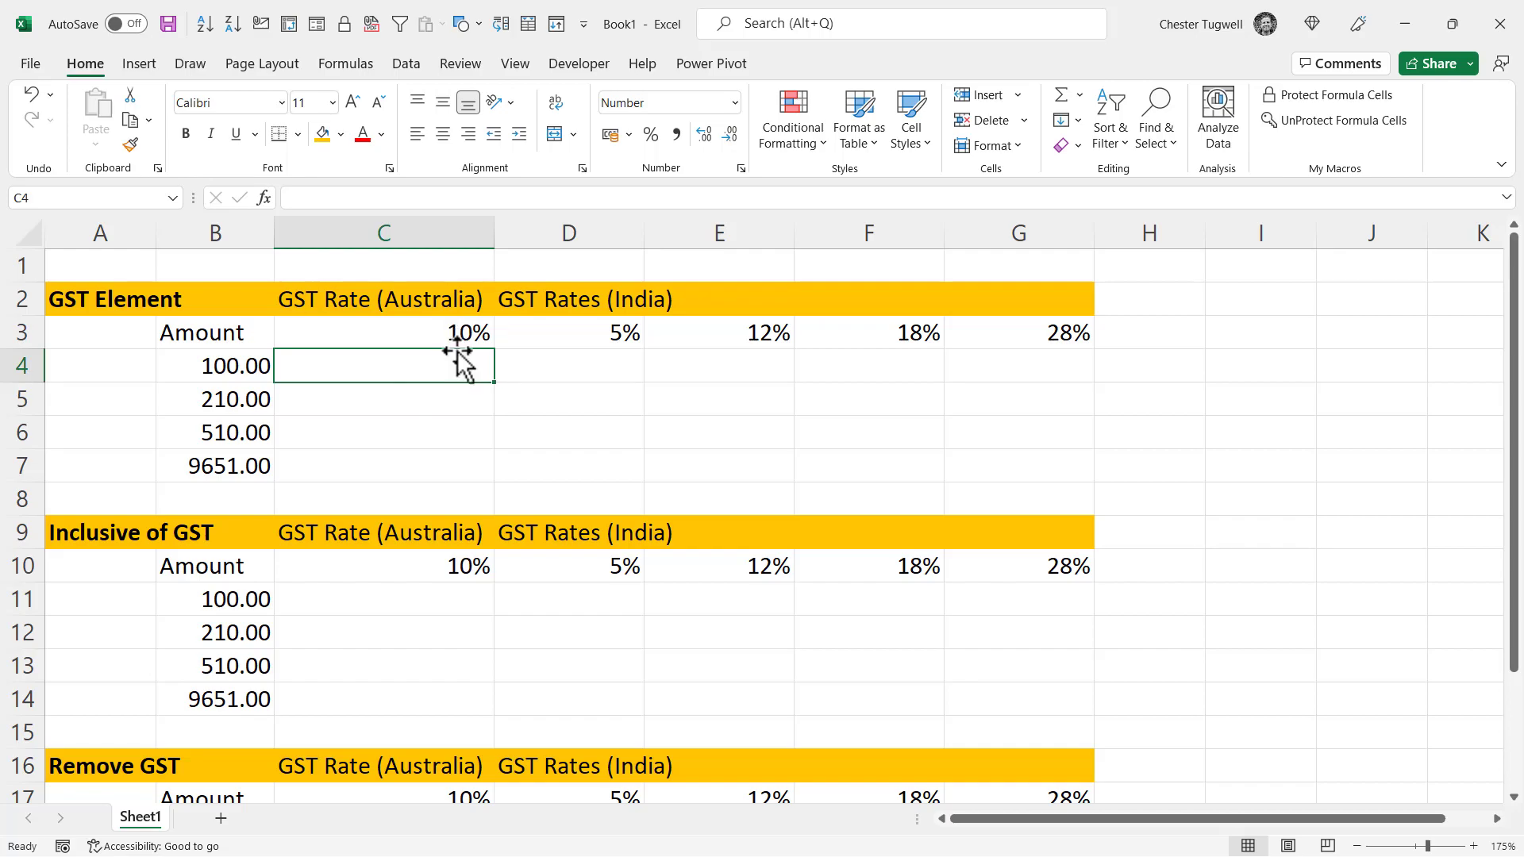
text(=)
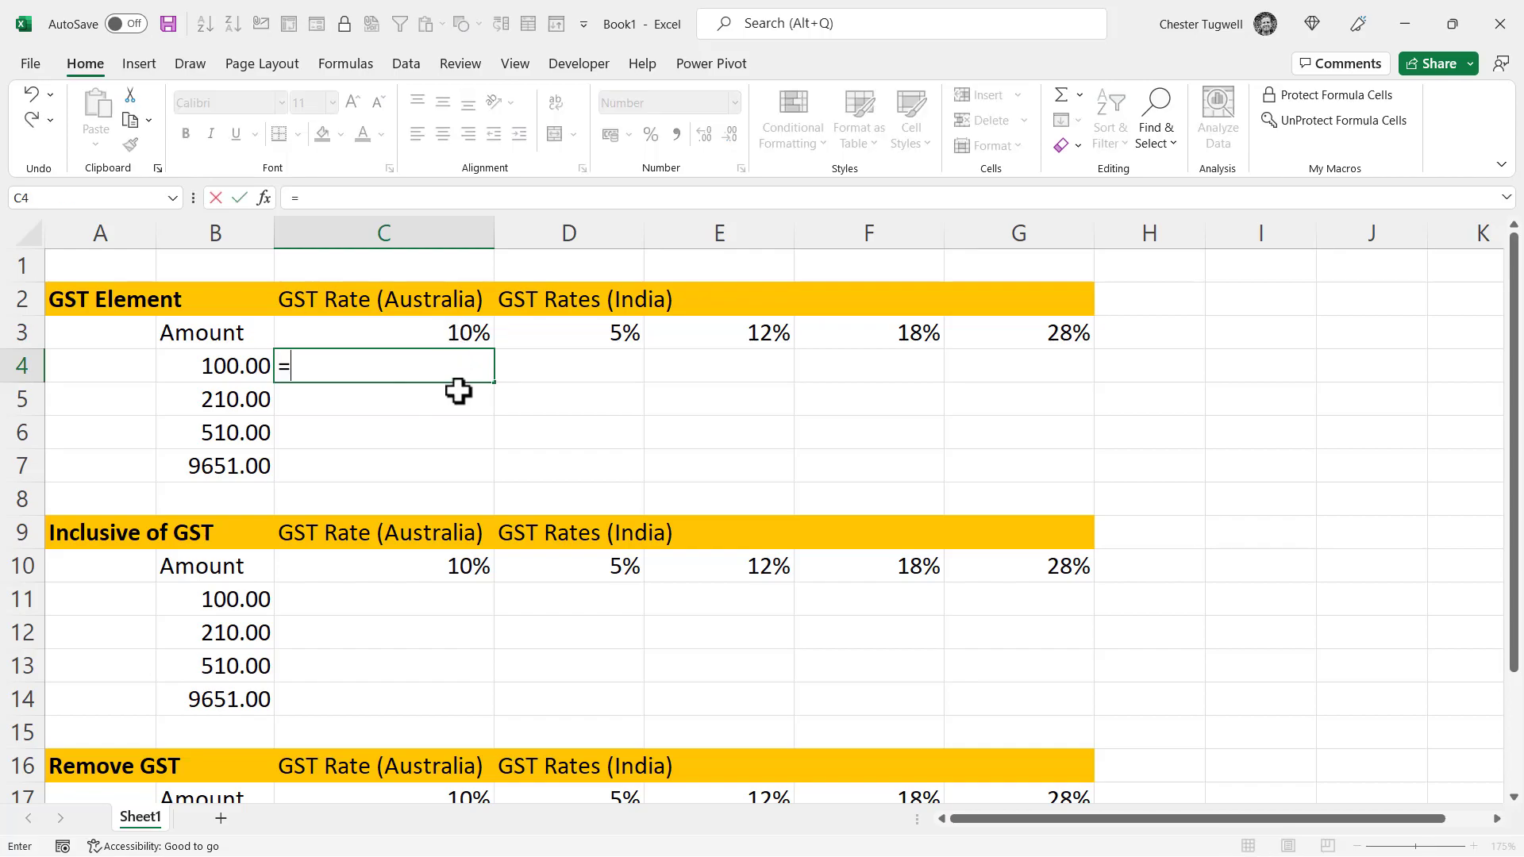
click(230, 366)
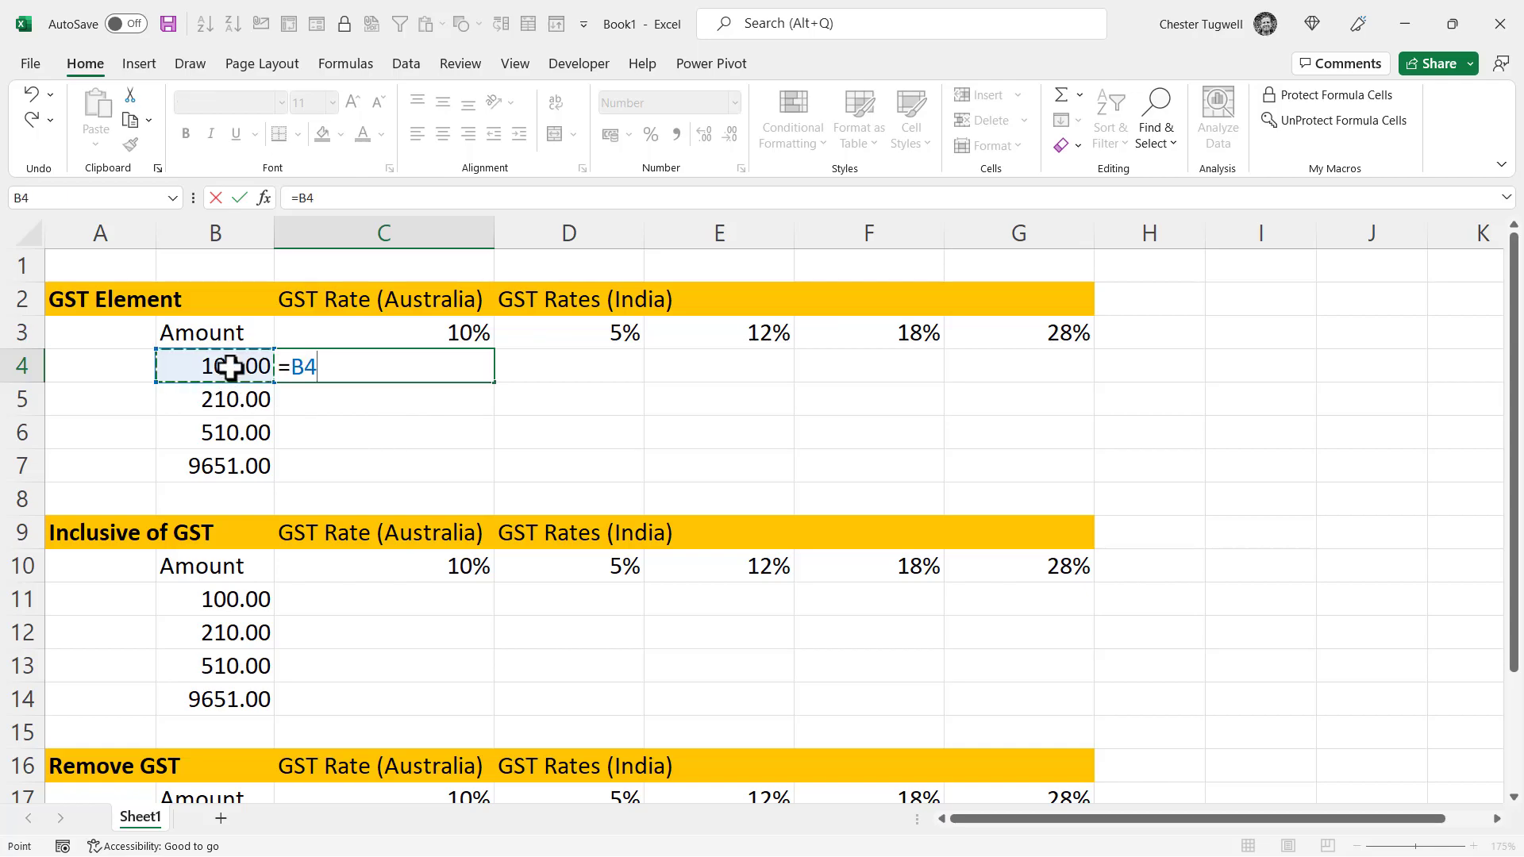
text(*)
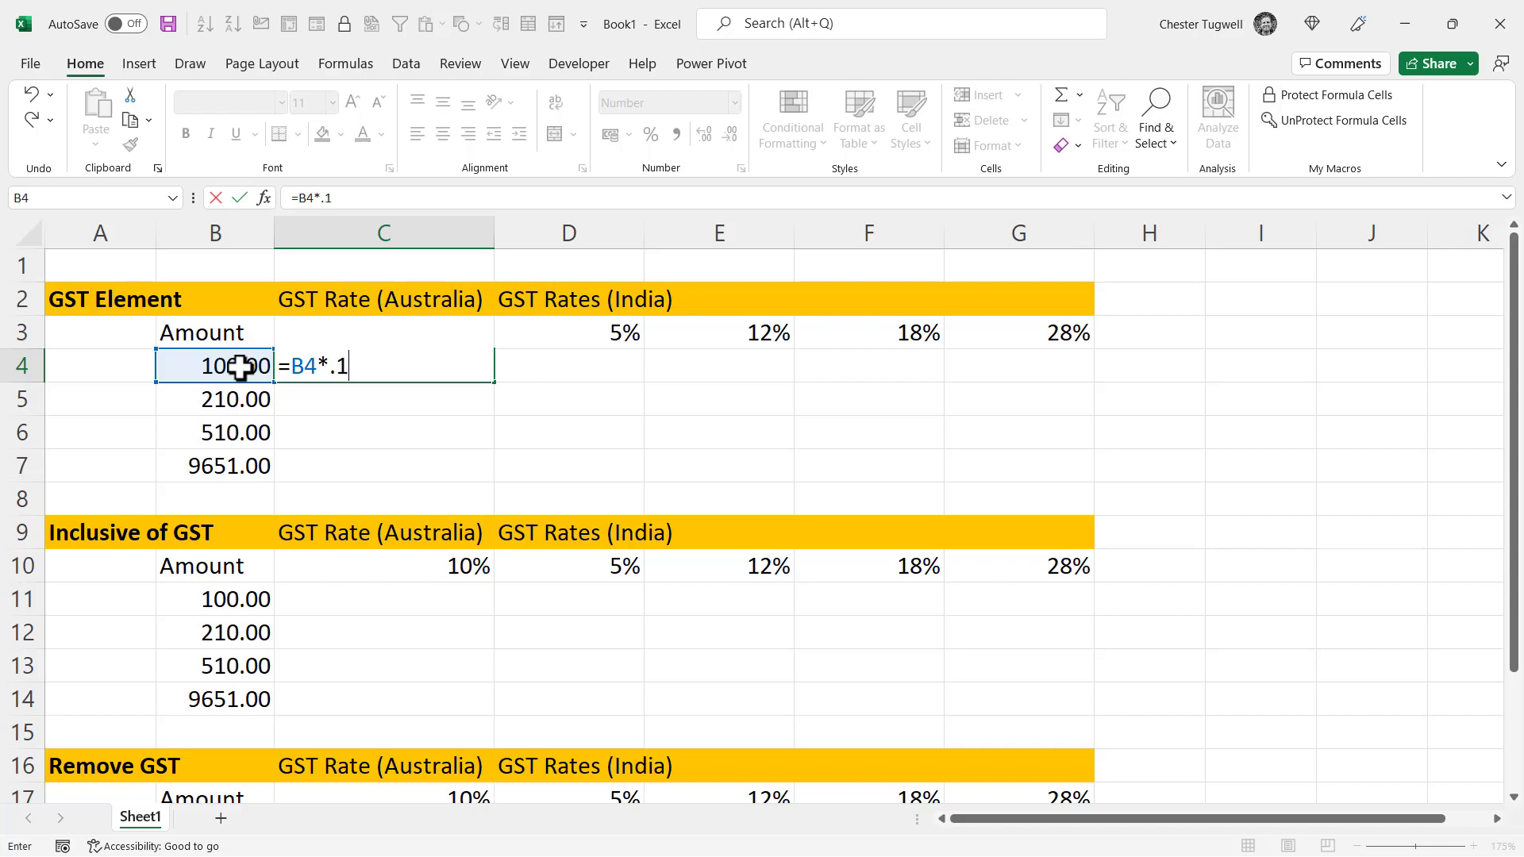
key(Return)
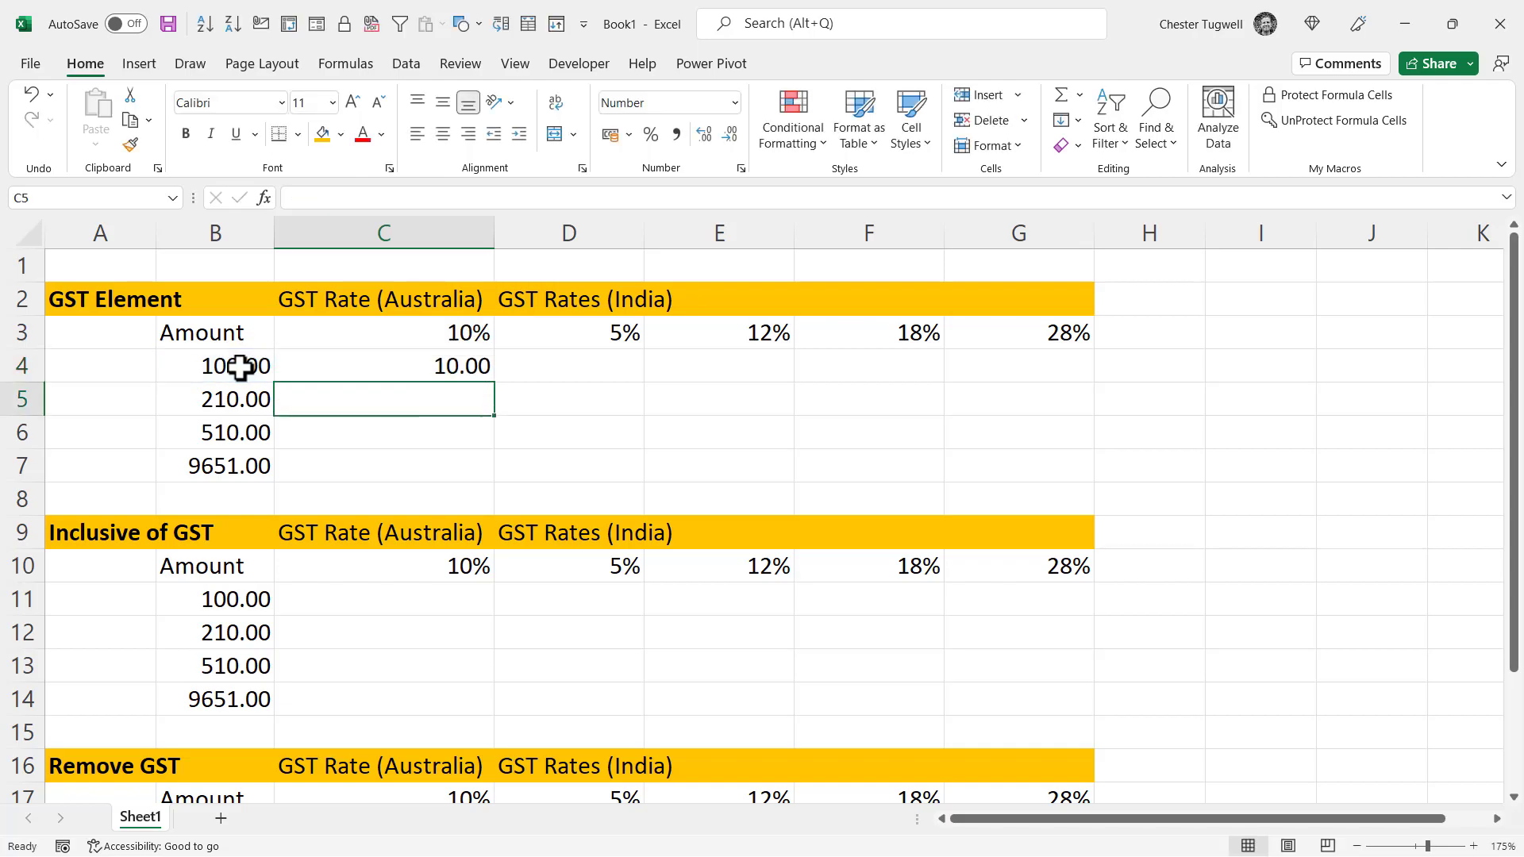
- Change the formula in C4 to =B4*10% so the rate is written as a percentage
double_click(422, 366)
key(BackSpace)
key(BackSpace)
text(10%)
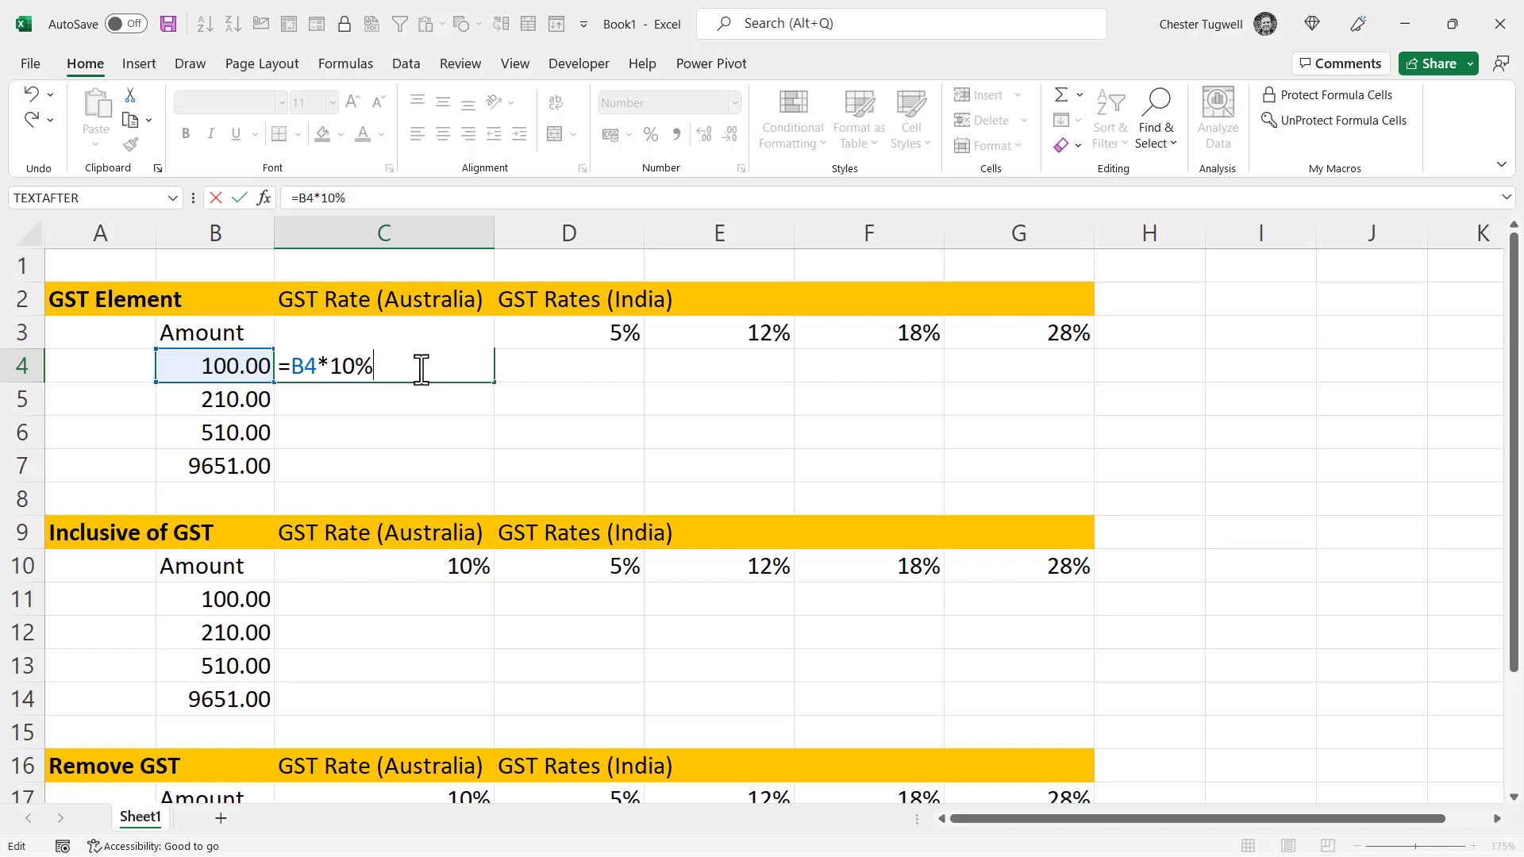
key(Return)
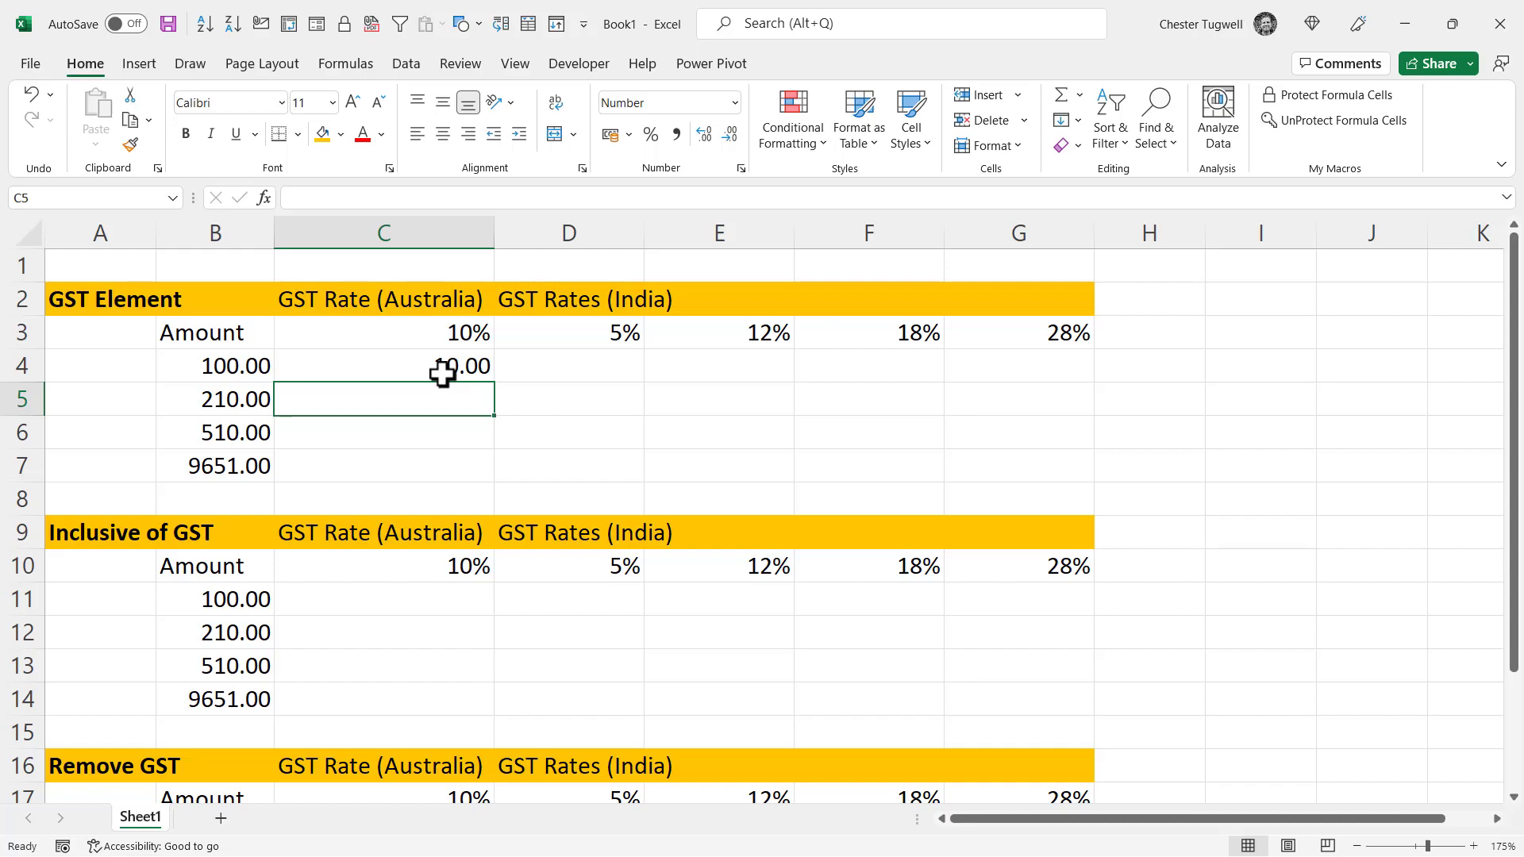
- Clear C4 and enter =B4*C3 so the GST element uses the rate in the header cell
click(441, 373)
key(Delete)
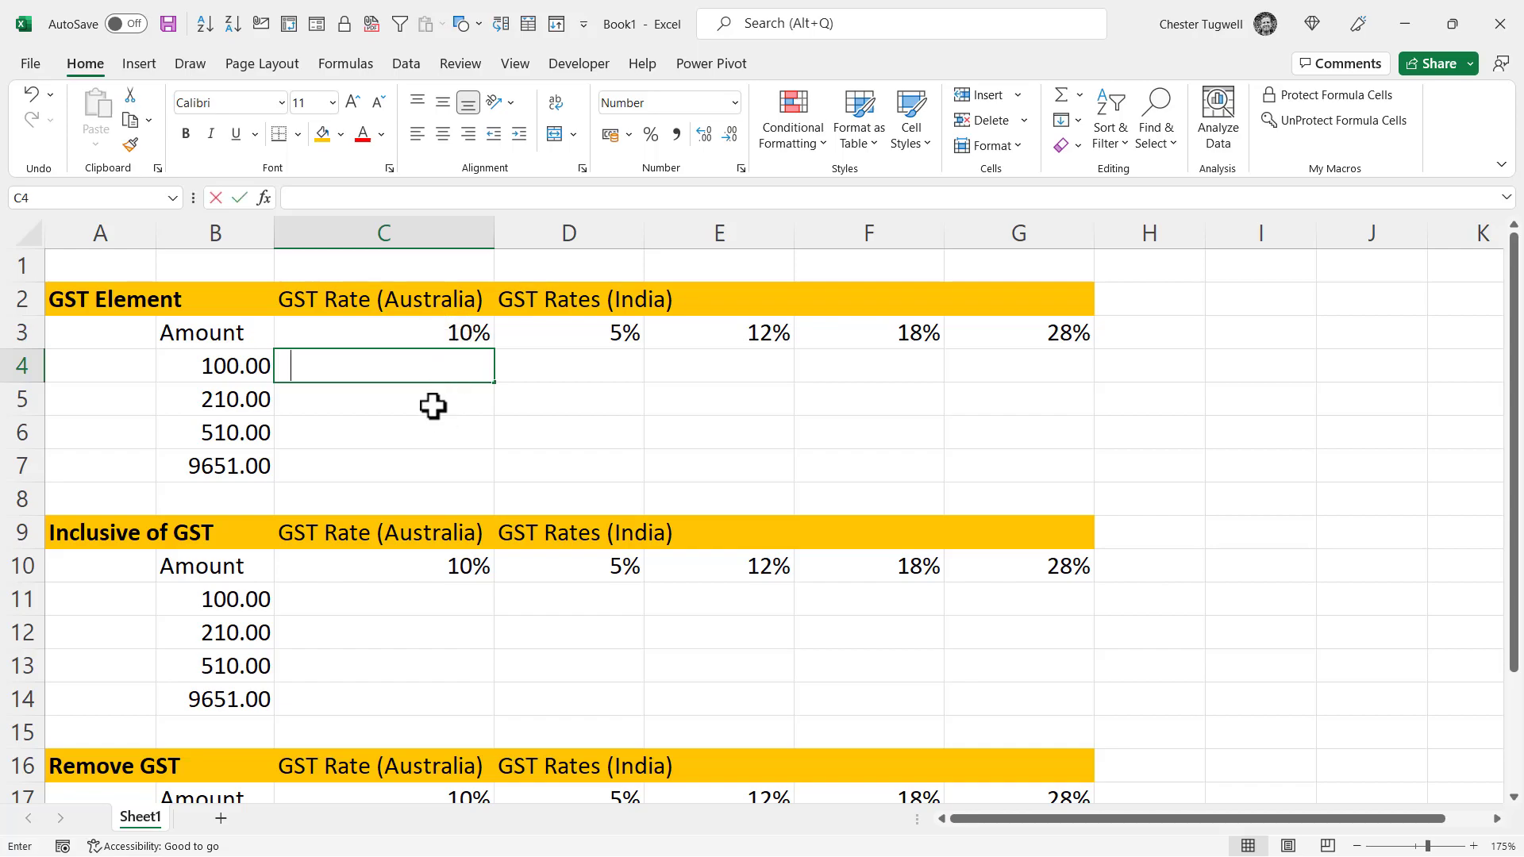
text(=)
click(221, 371)
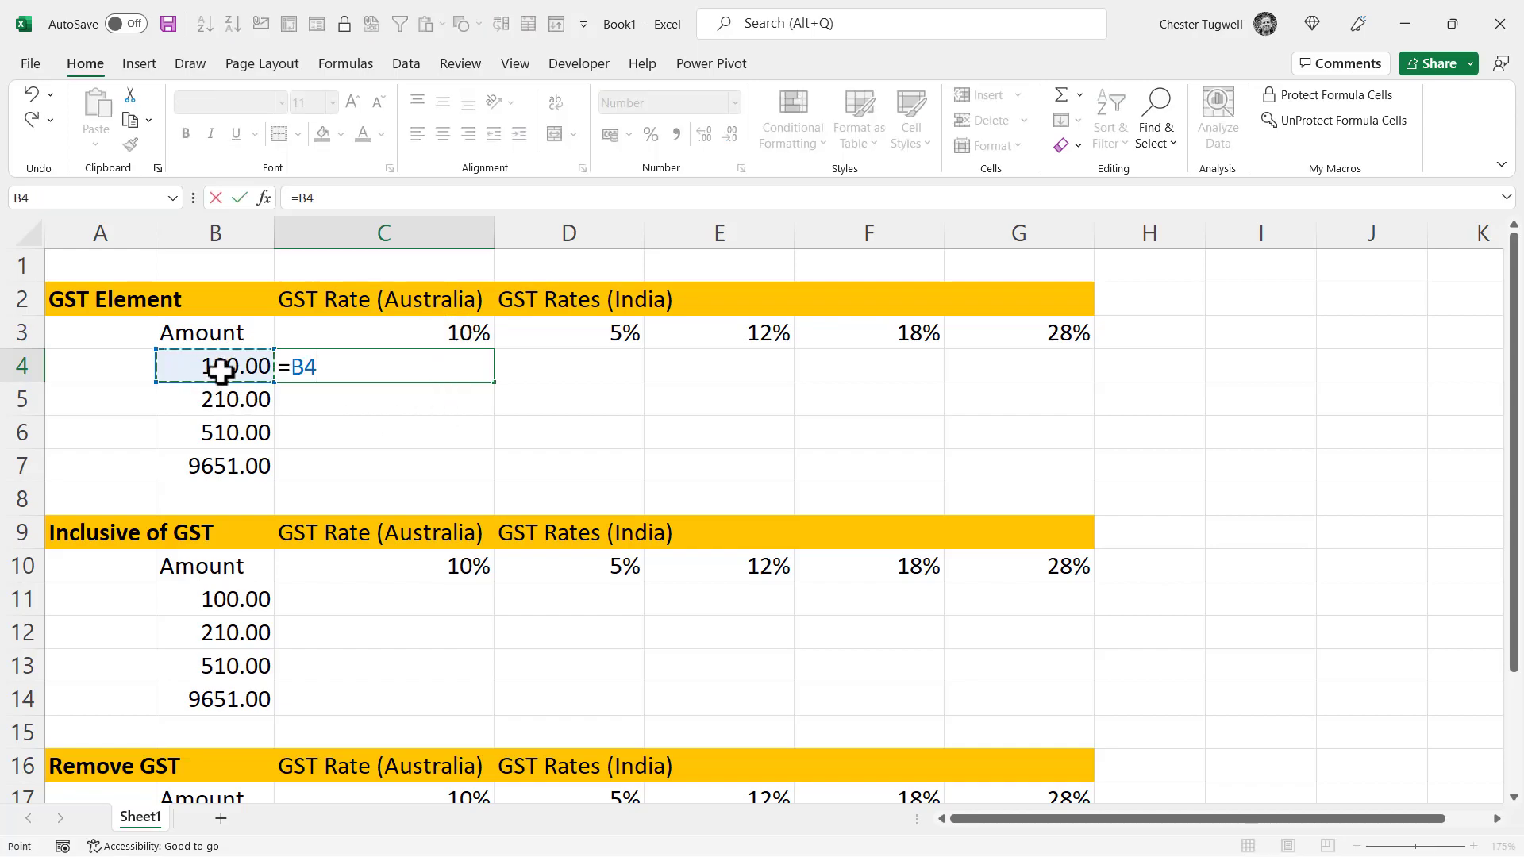
text(*)
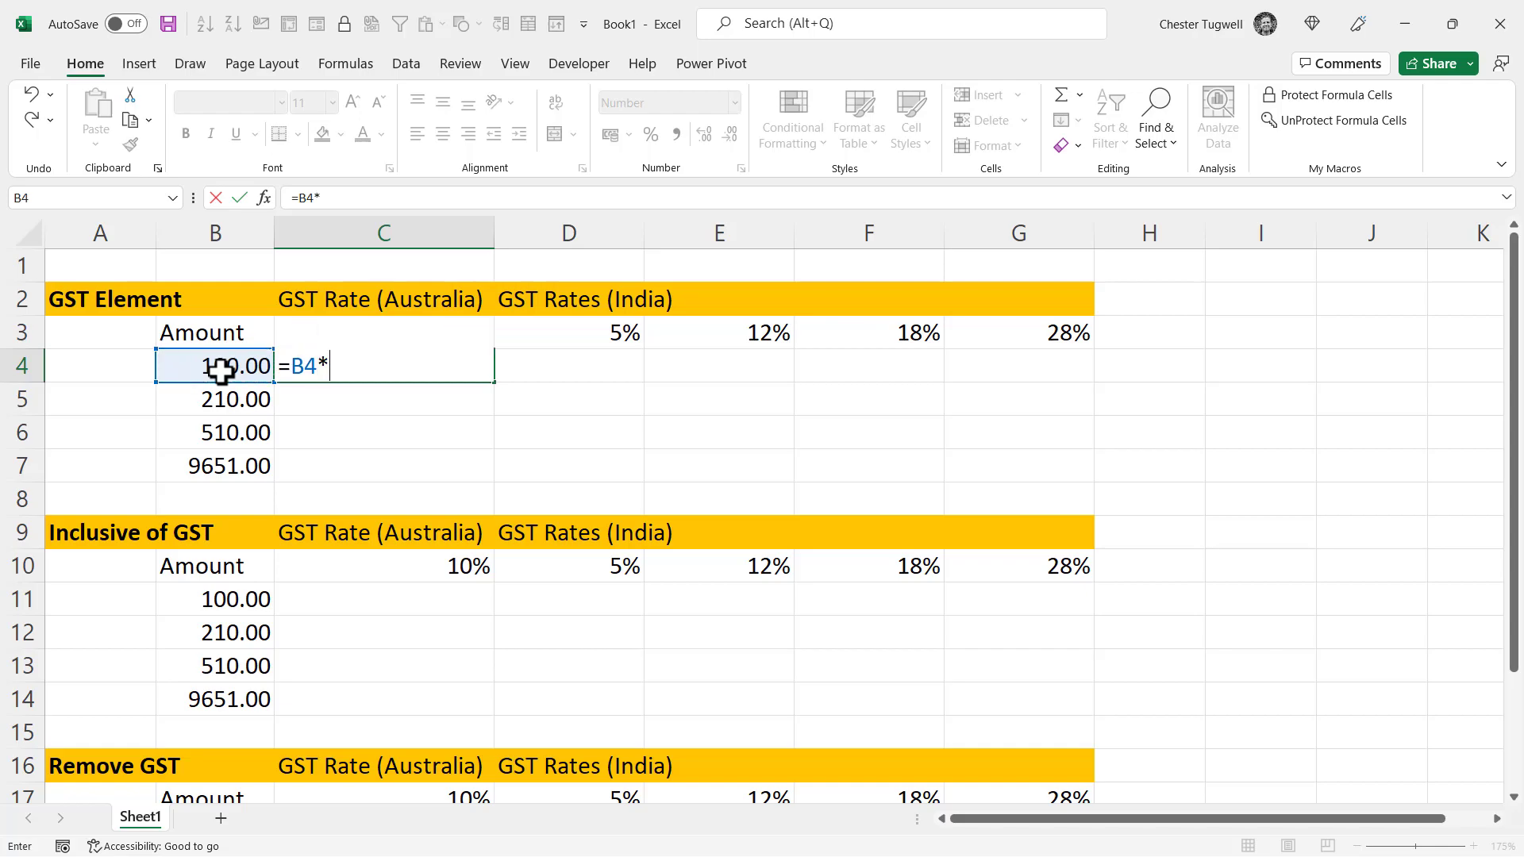
text(C3)
key(Return)
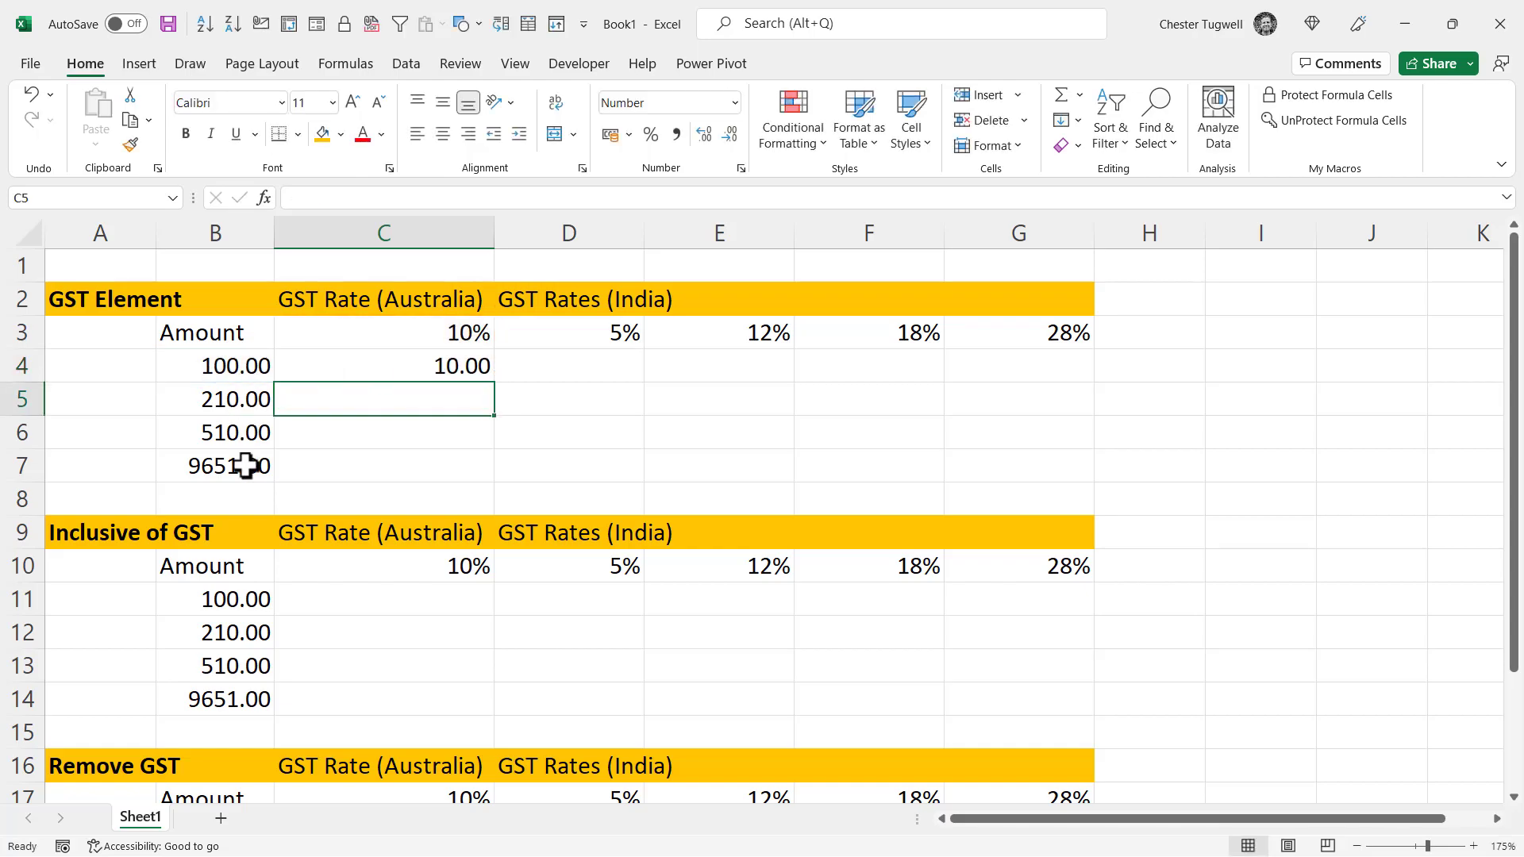
- Make the rate reference in C4 absolute as $C$3 and fill the formula down to C7
double_click(459, 366)
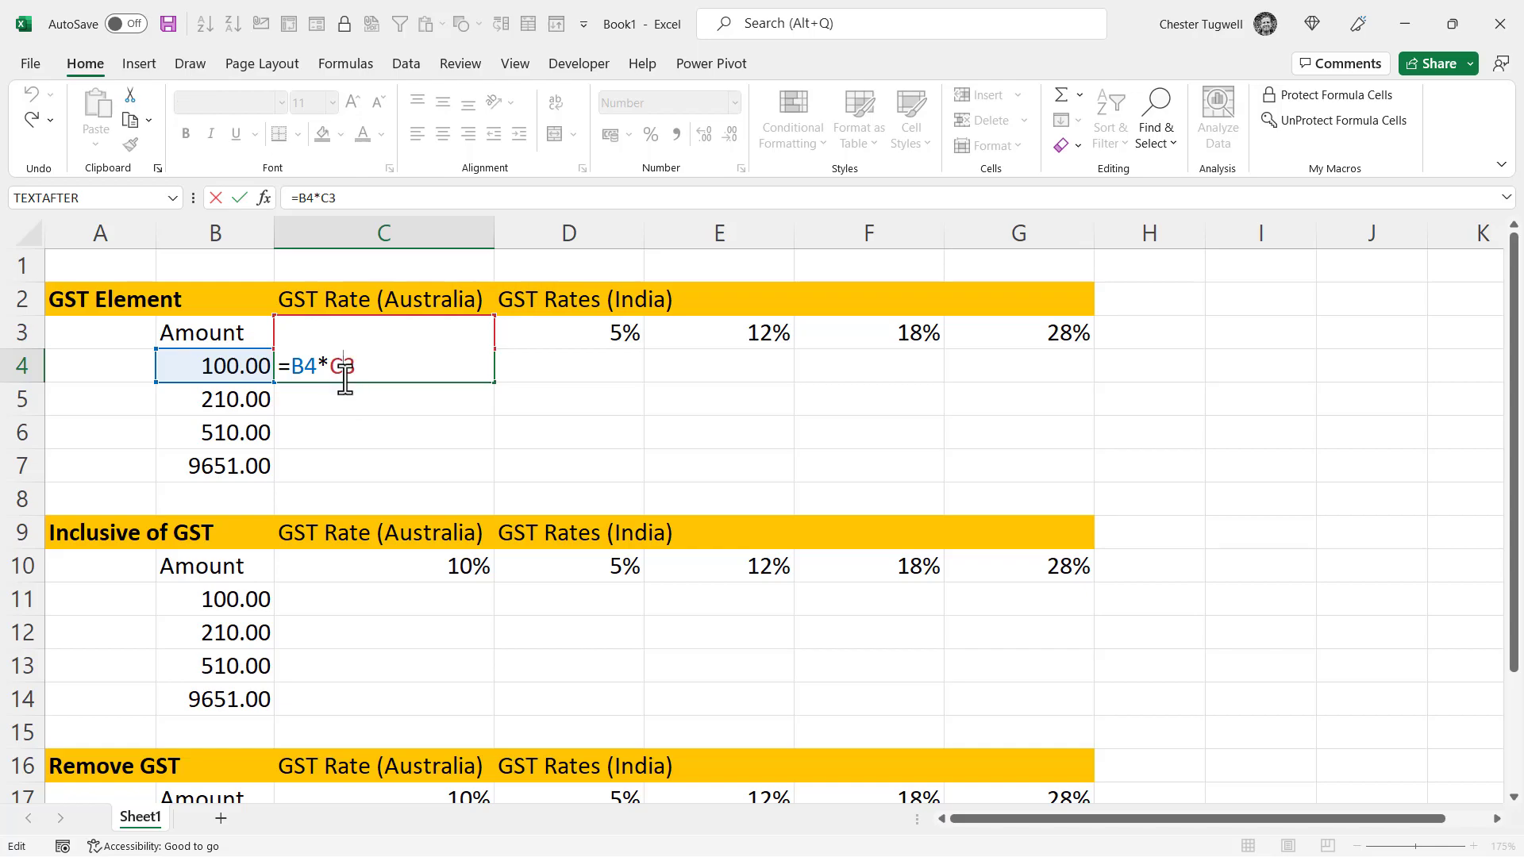
key(F4)
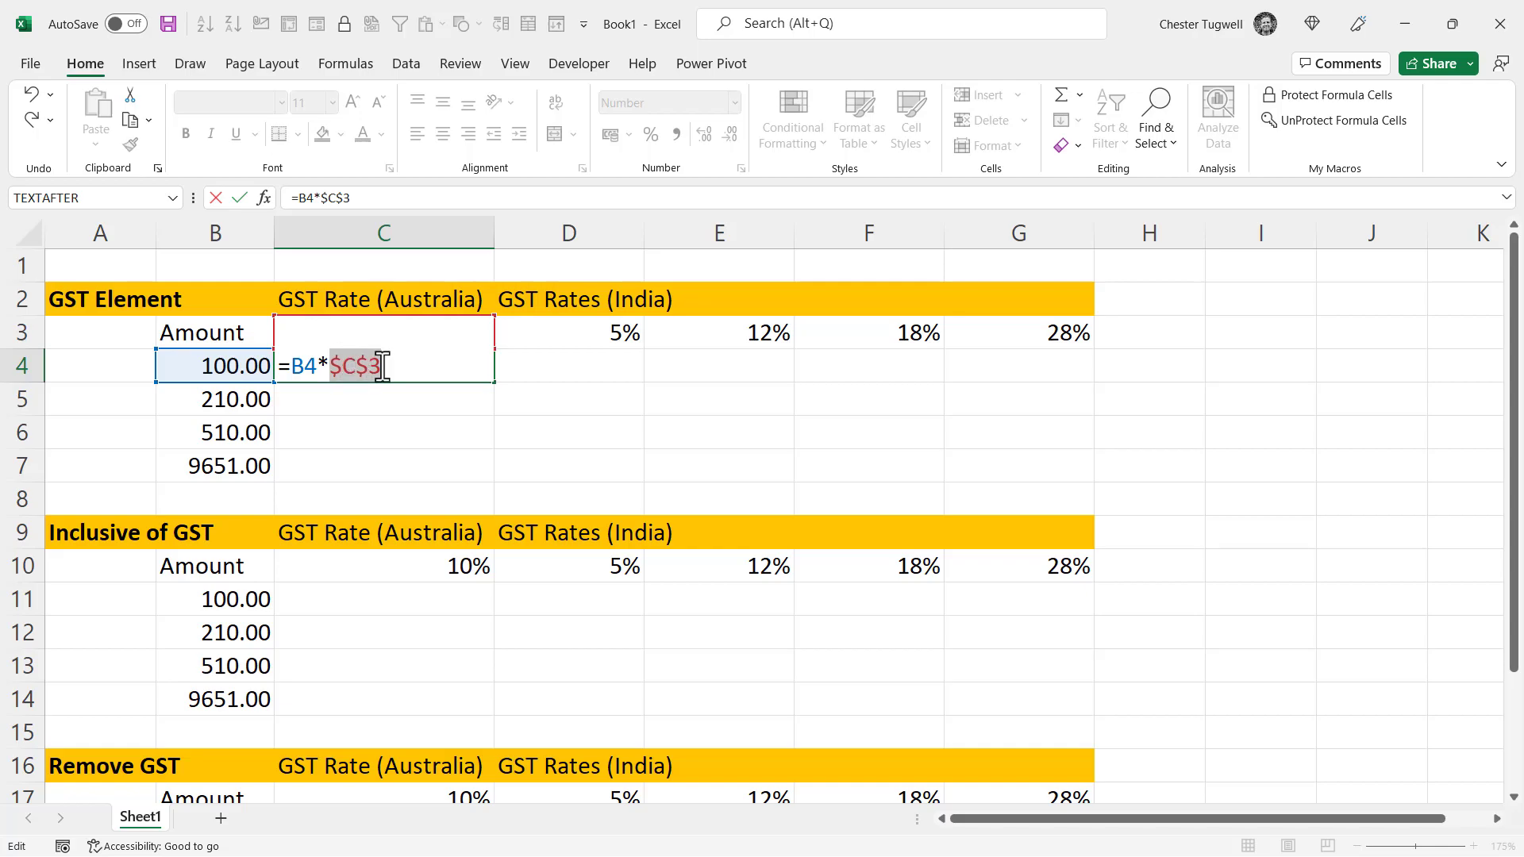
key(Return)
click(460, 372)
drag(498, 385, 475, 470)
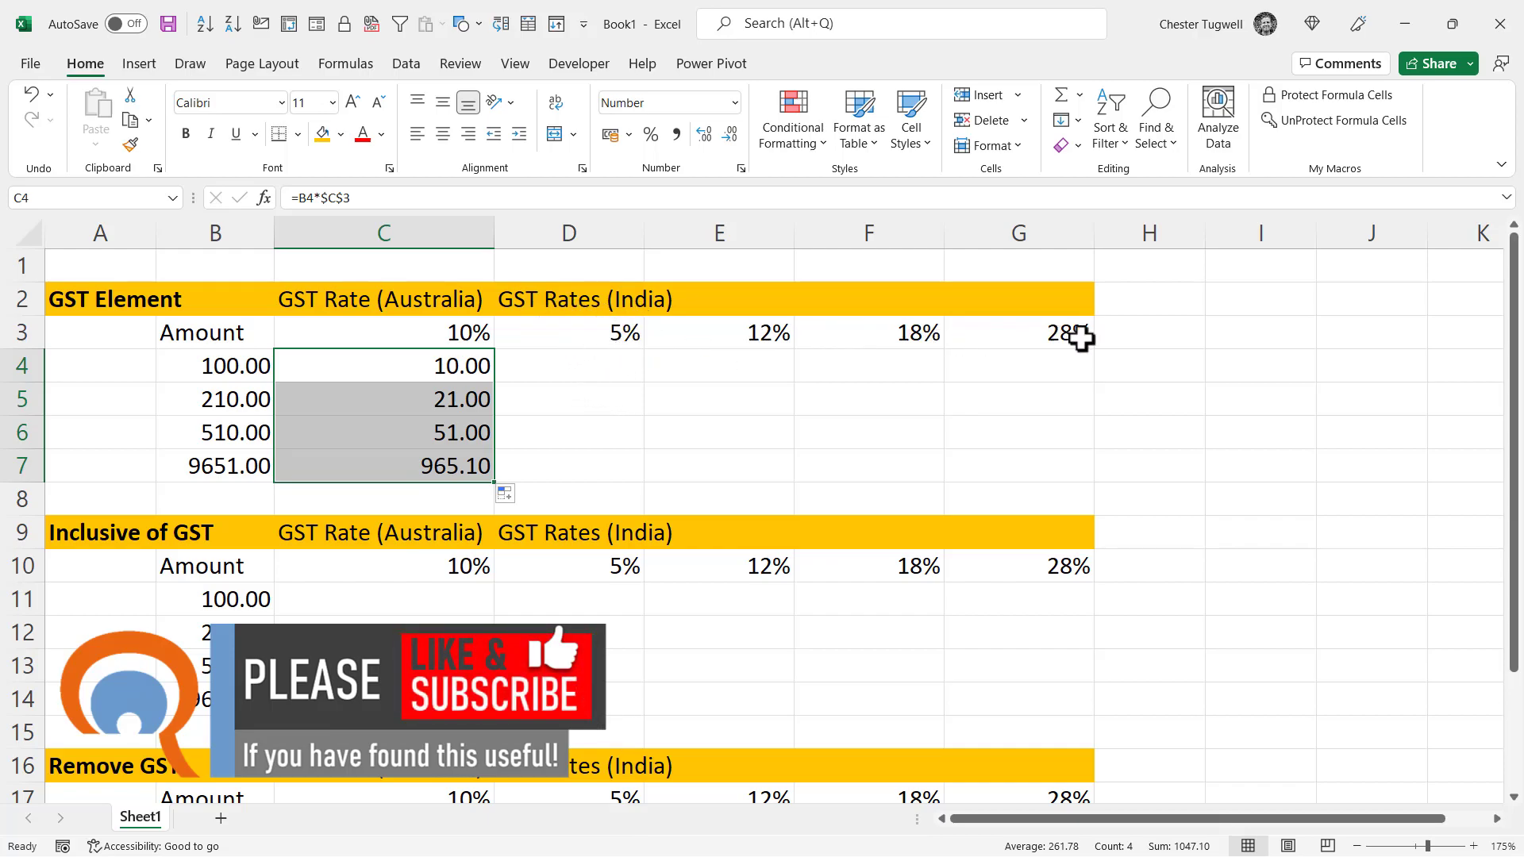
- Enter =B4*$D$3 in D4 to calculate the 5% GST element of the first amount
click(597, 371)
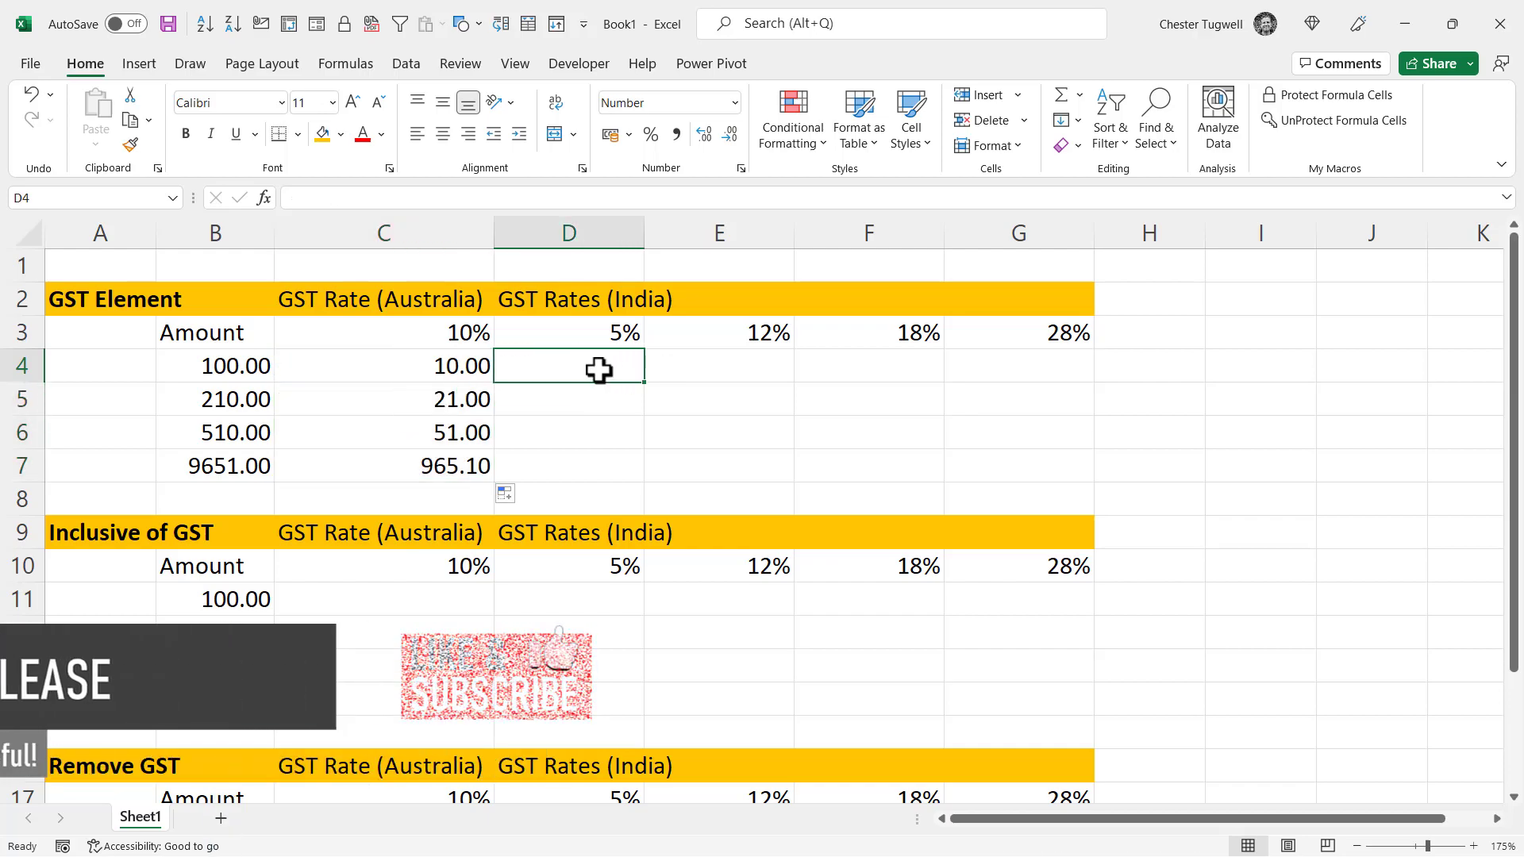
text(=)
click(260, 366)
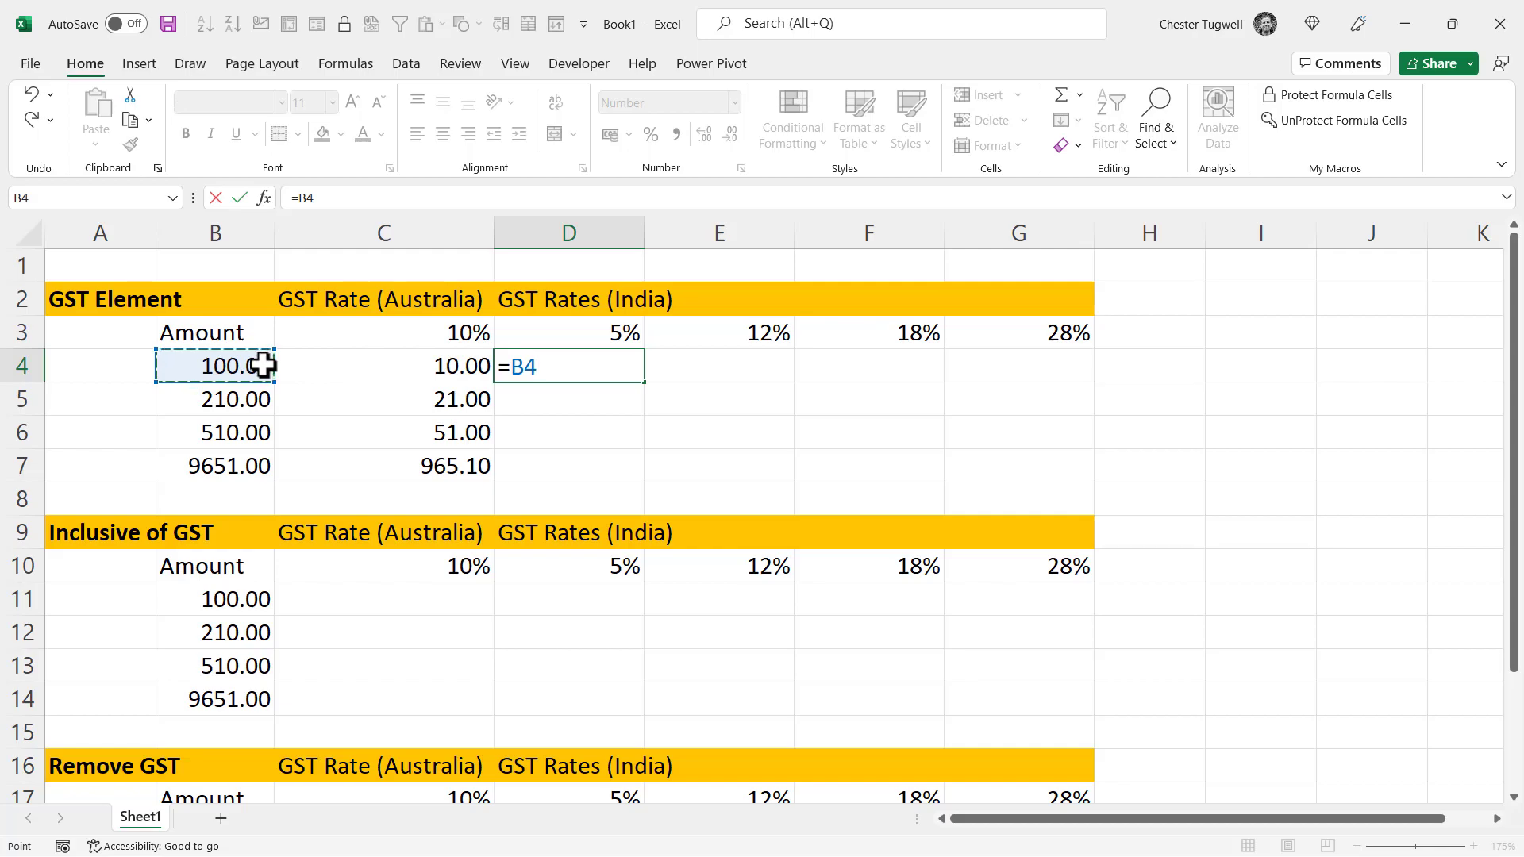
text(*)
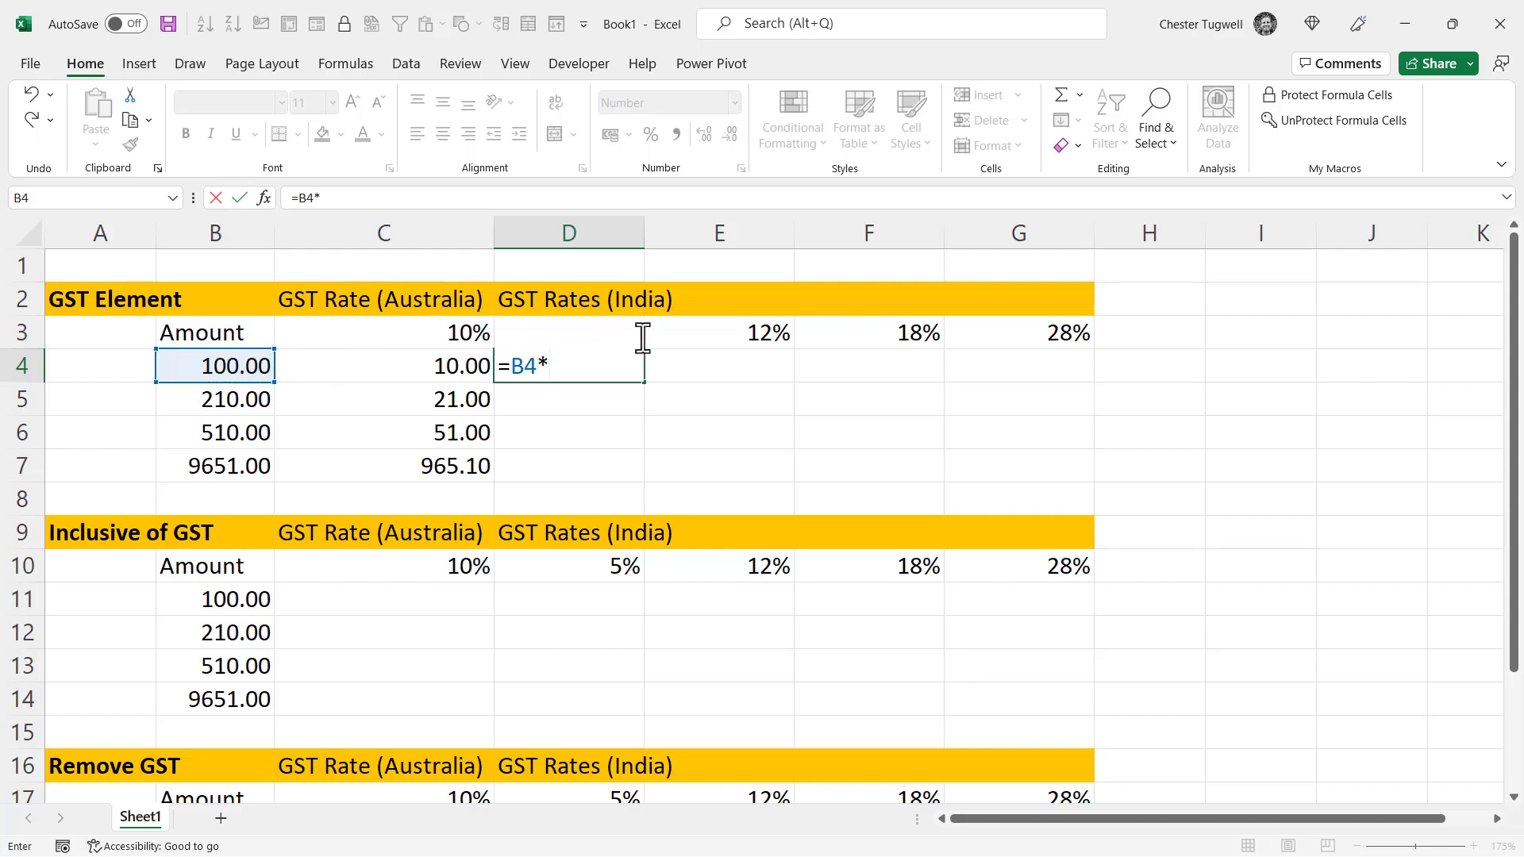
text(D3)
key(F4)
key(Return)
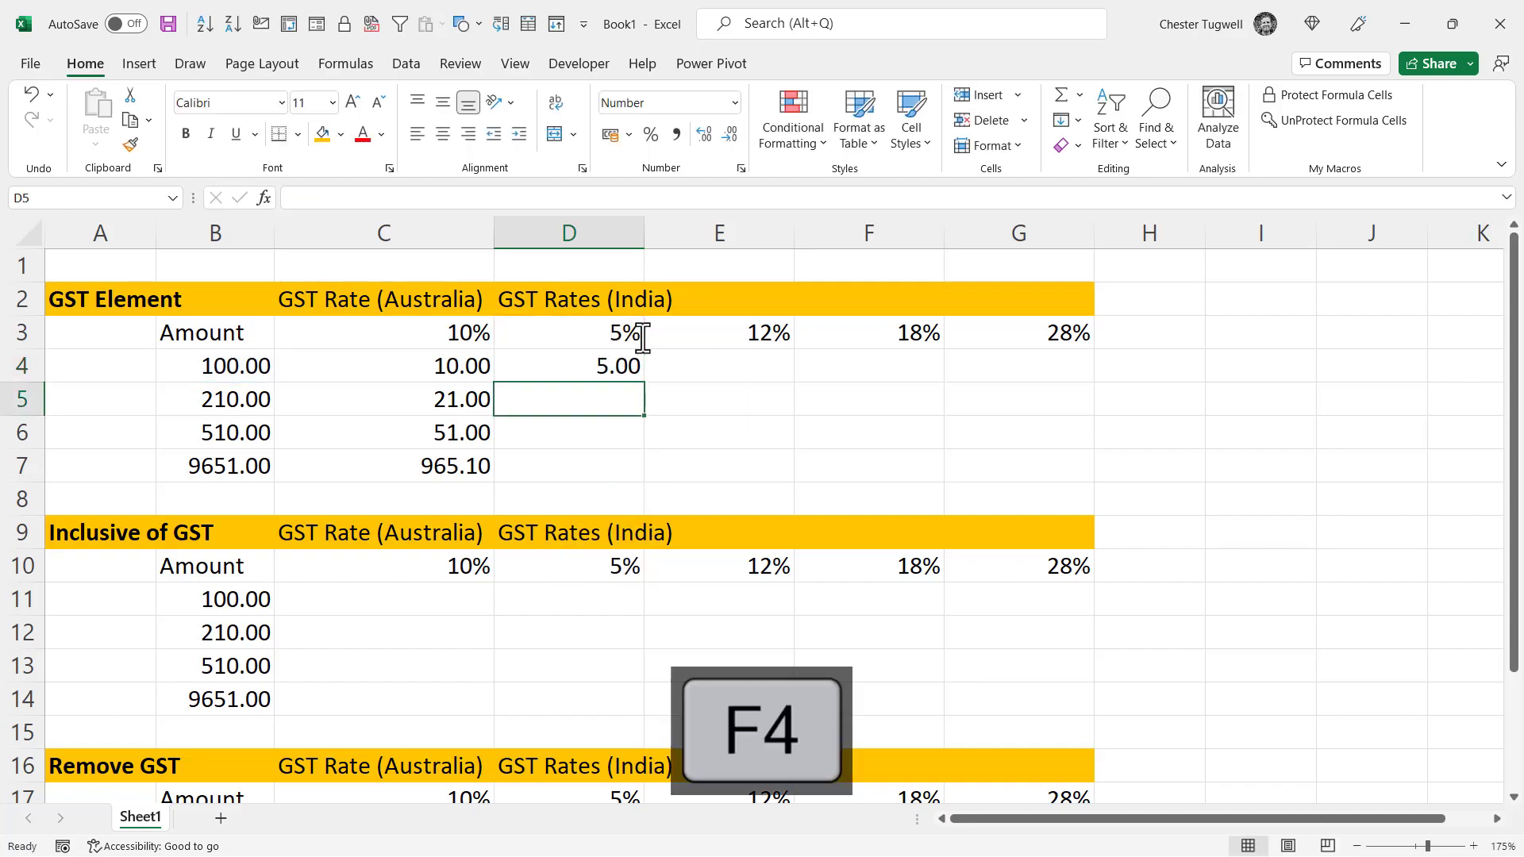
- Fill the 5% GST element formula from D4 down to D7
click(622, 368)
drag(640, 386, 627, 477)
click(626, 475)
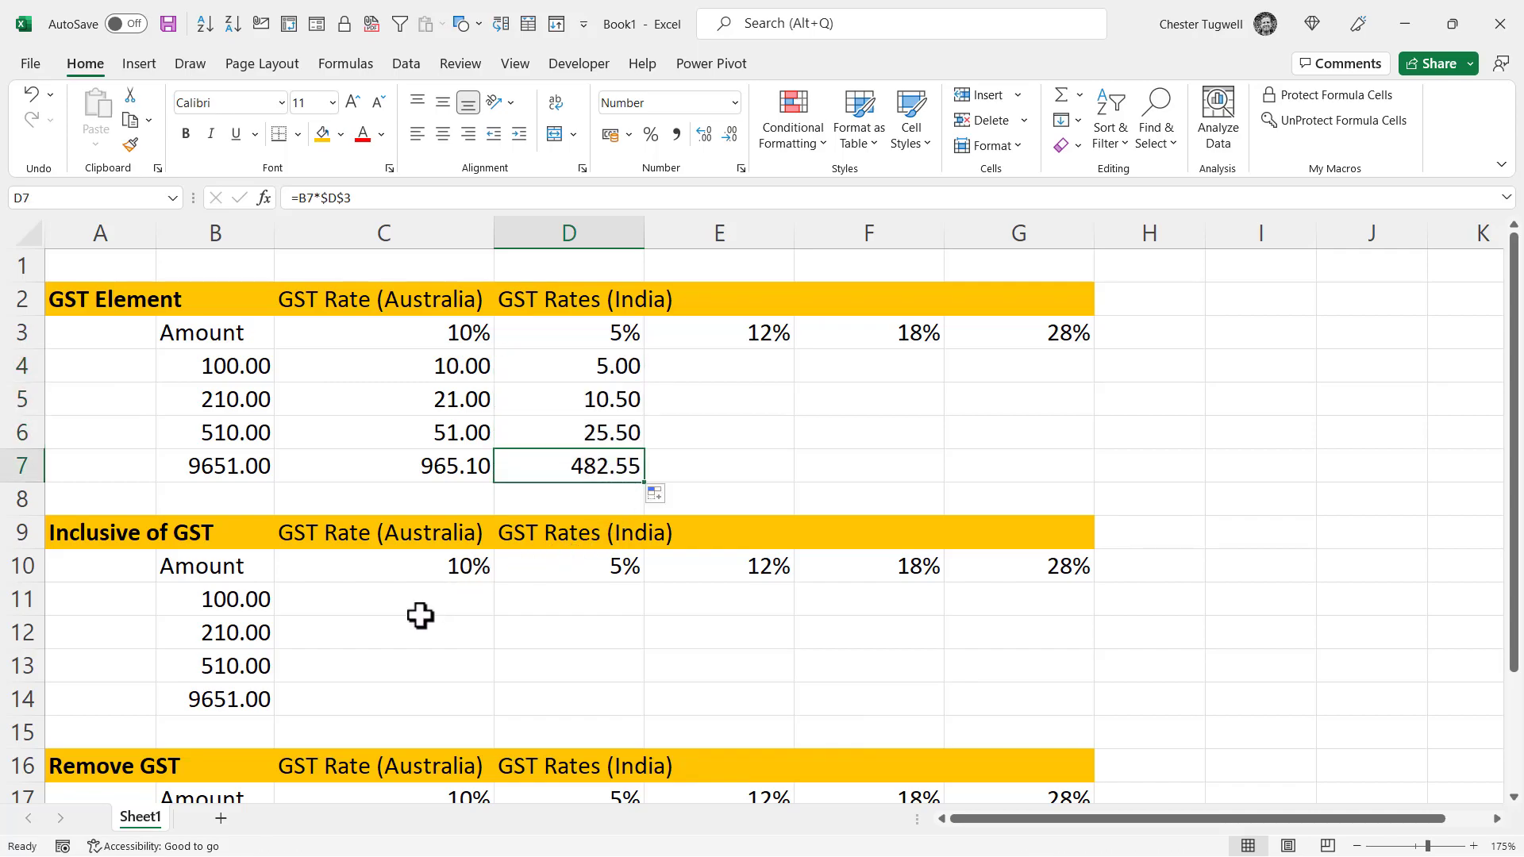
- Enter the formula =B11*1.1 in C11 to calculate the first amount inclusive of 10% GST
click(405, 597)
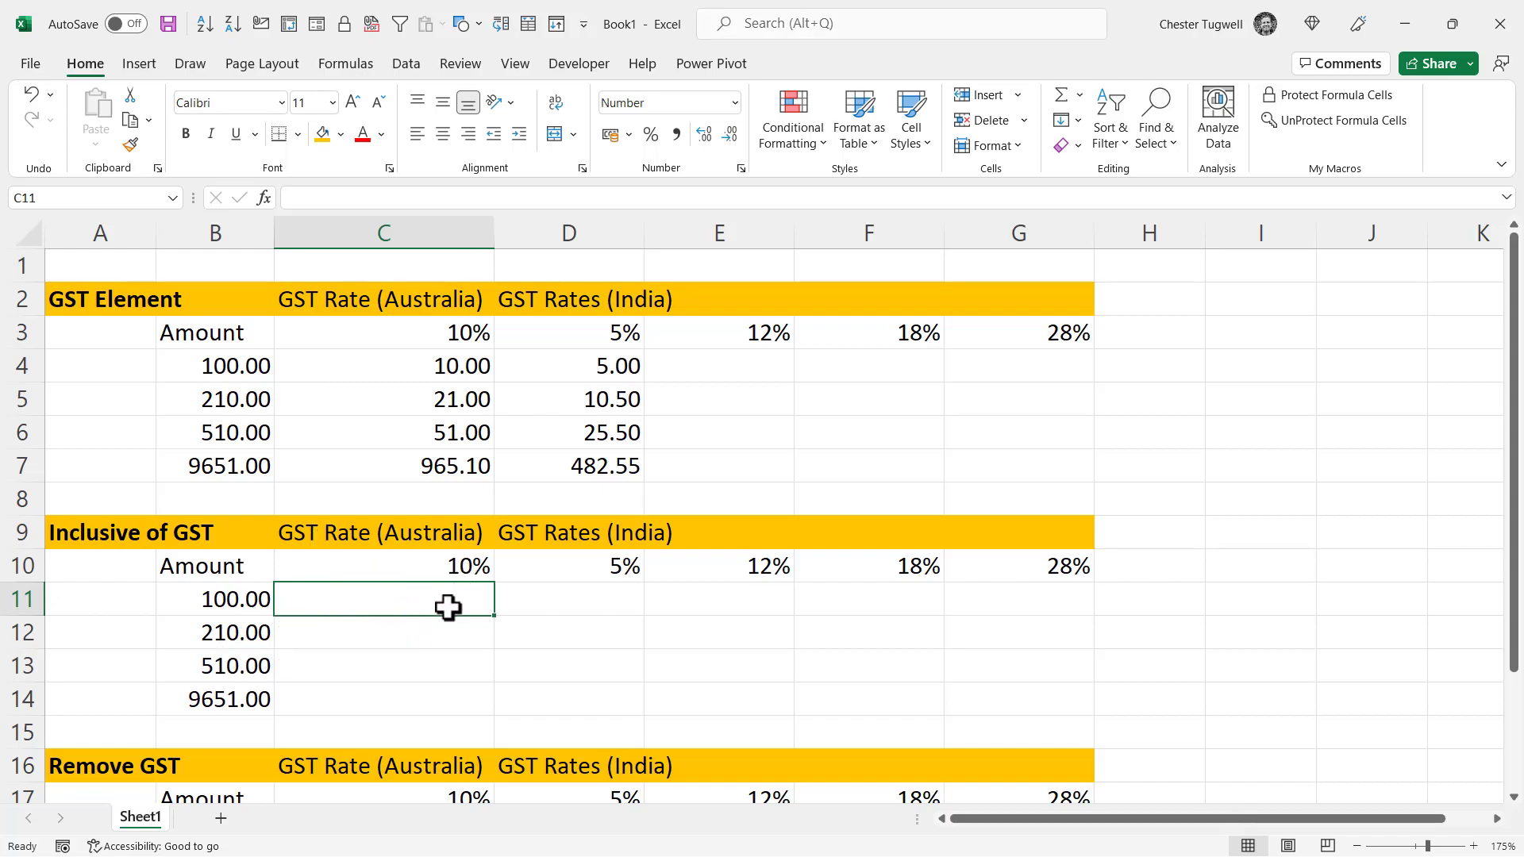
text(=)
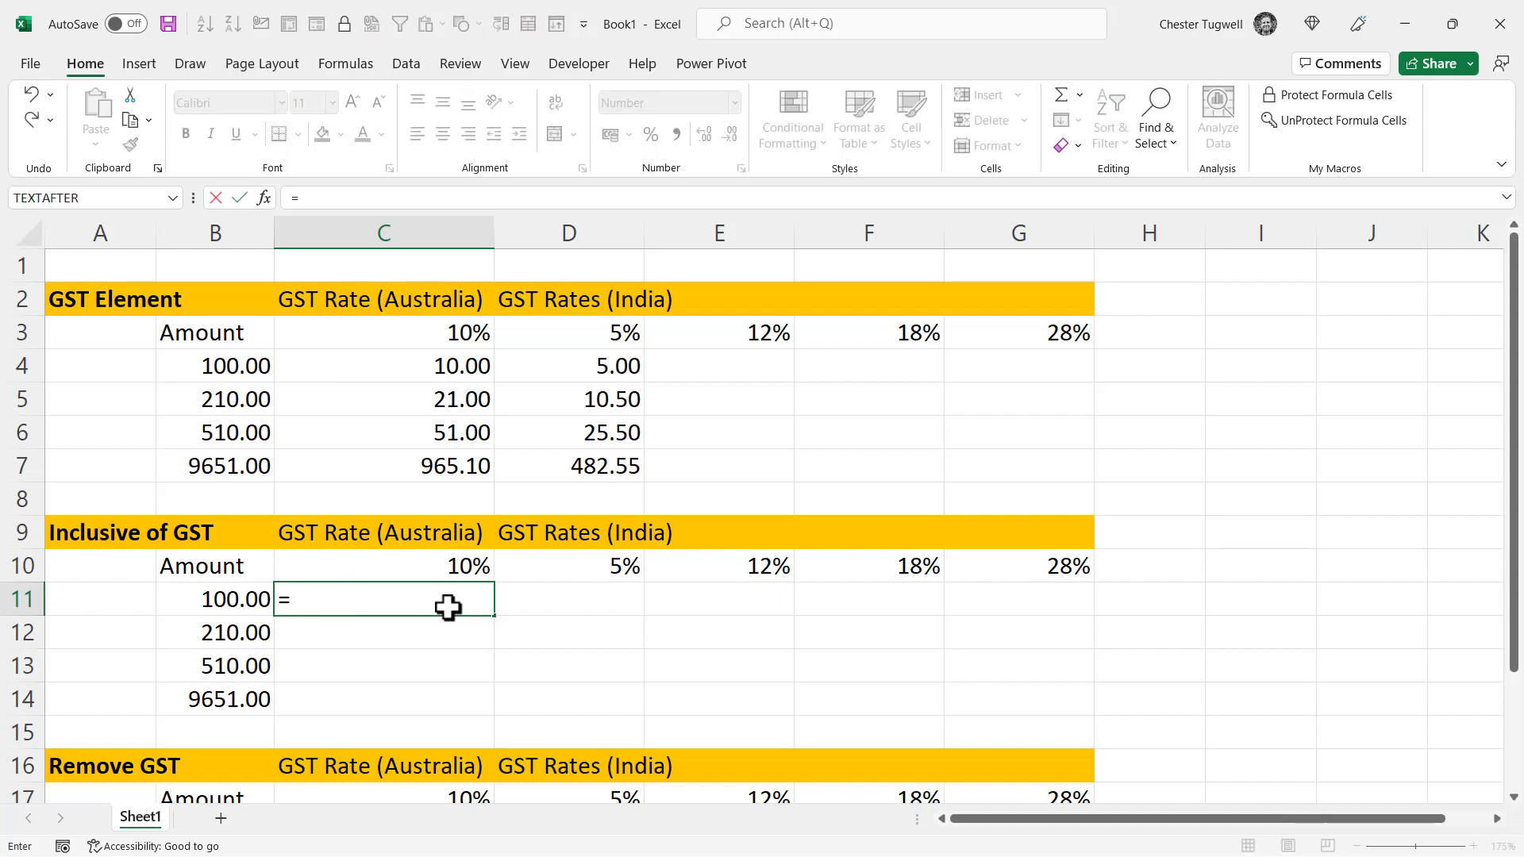
click(241, 595)
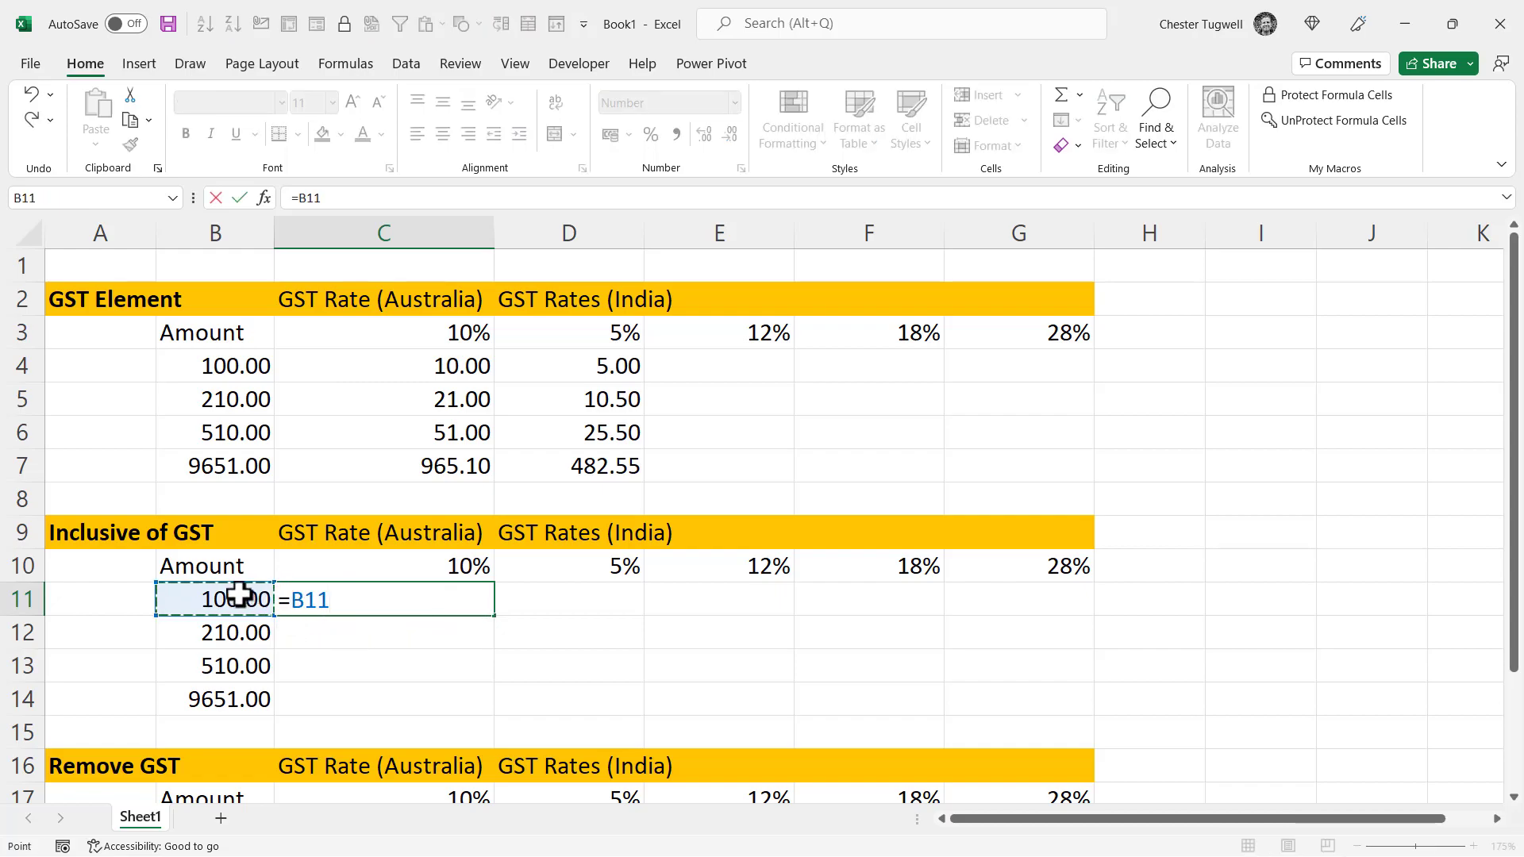
text(*1.)
key(Return)
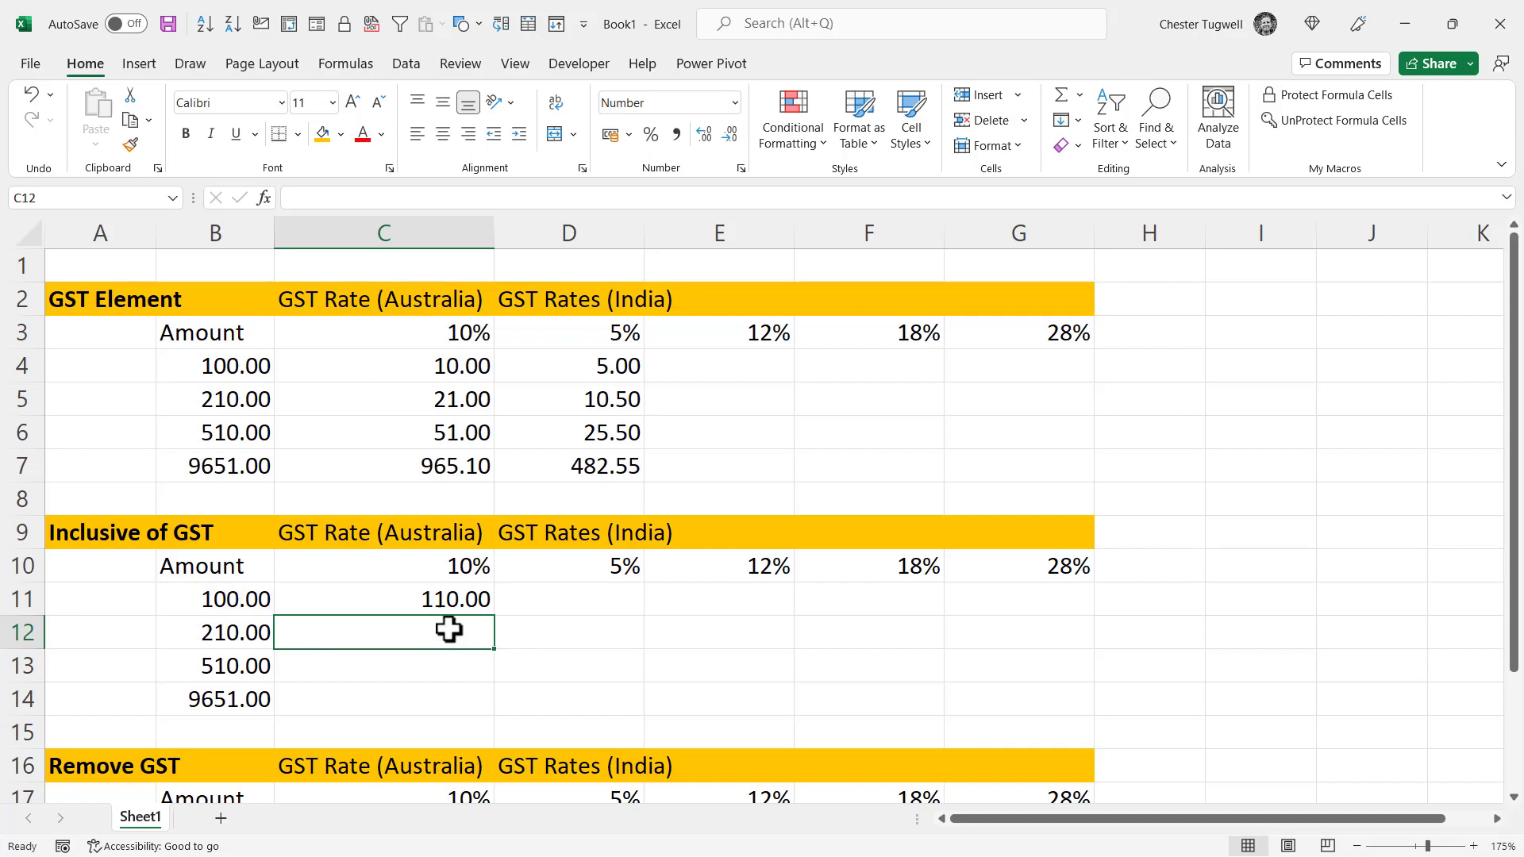
- Rewrite the multiplier in C11's GST-inclusive formula as a percentage
click(451, 599)
double_click(418, 599)
key(BackSpace)
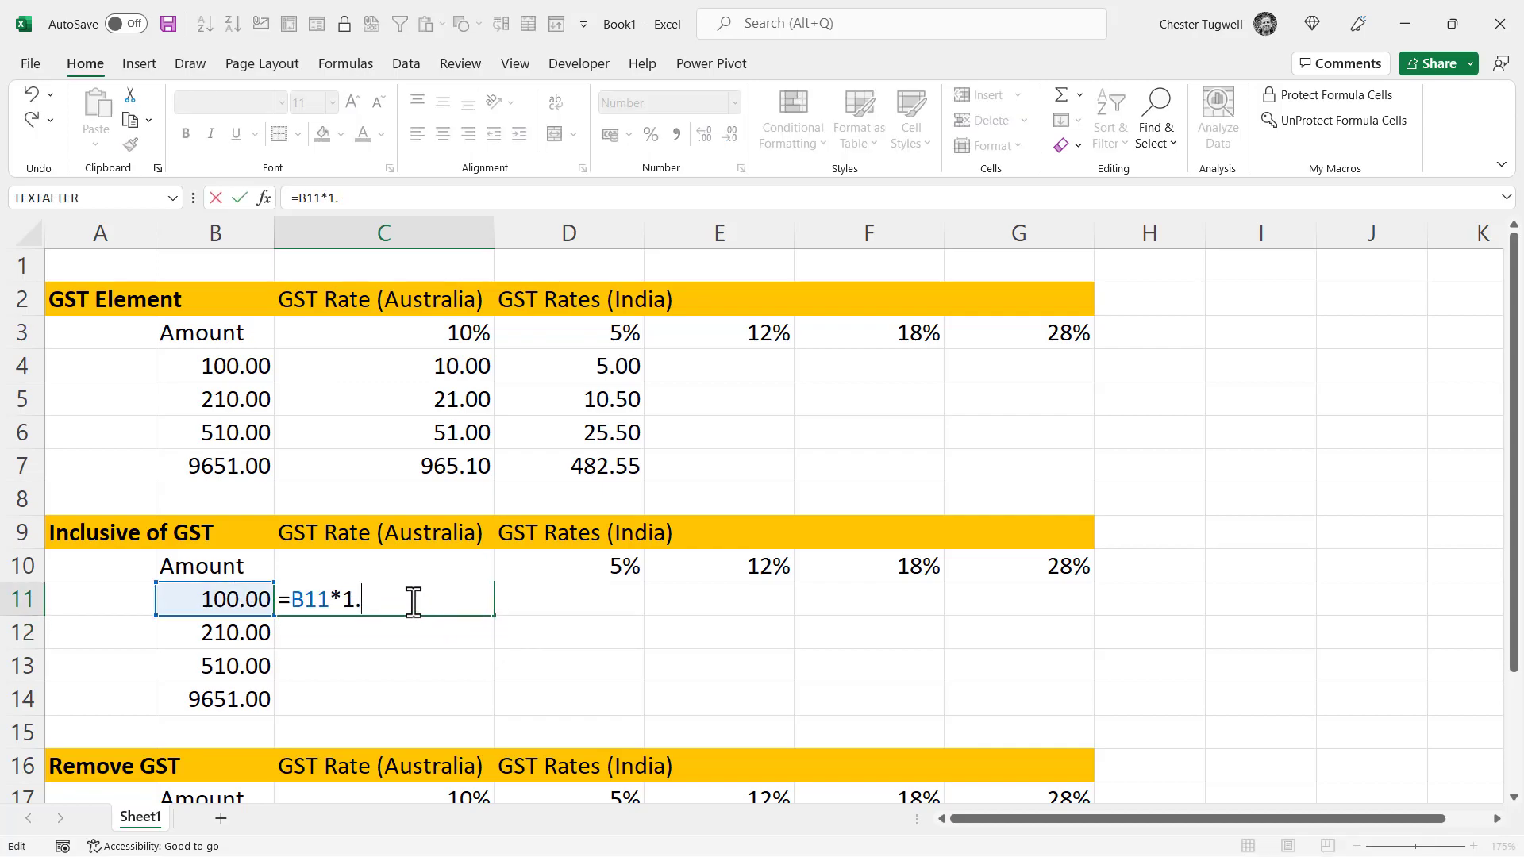
text(0%)
key(Return)
- Clear C11 and enter =B11*(1+C10) so the GST-inclusive amount uses the header rate
click(411, 598)
key(Delete)
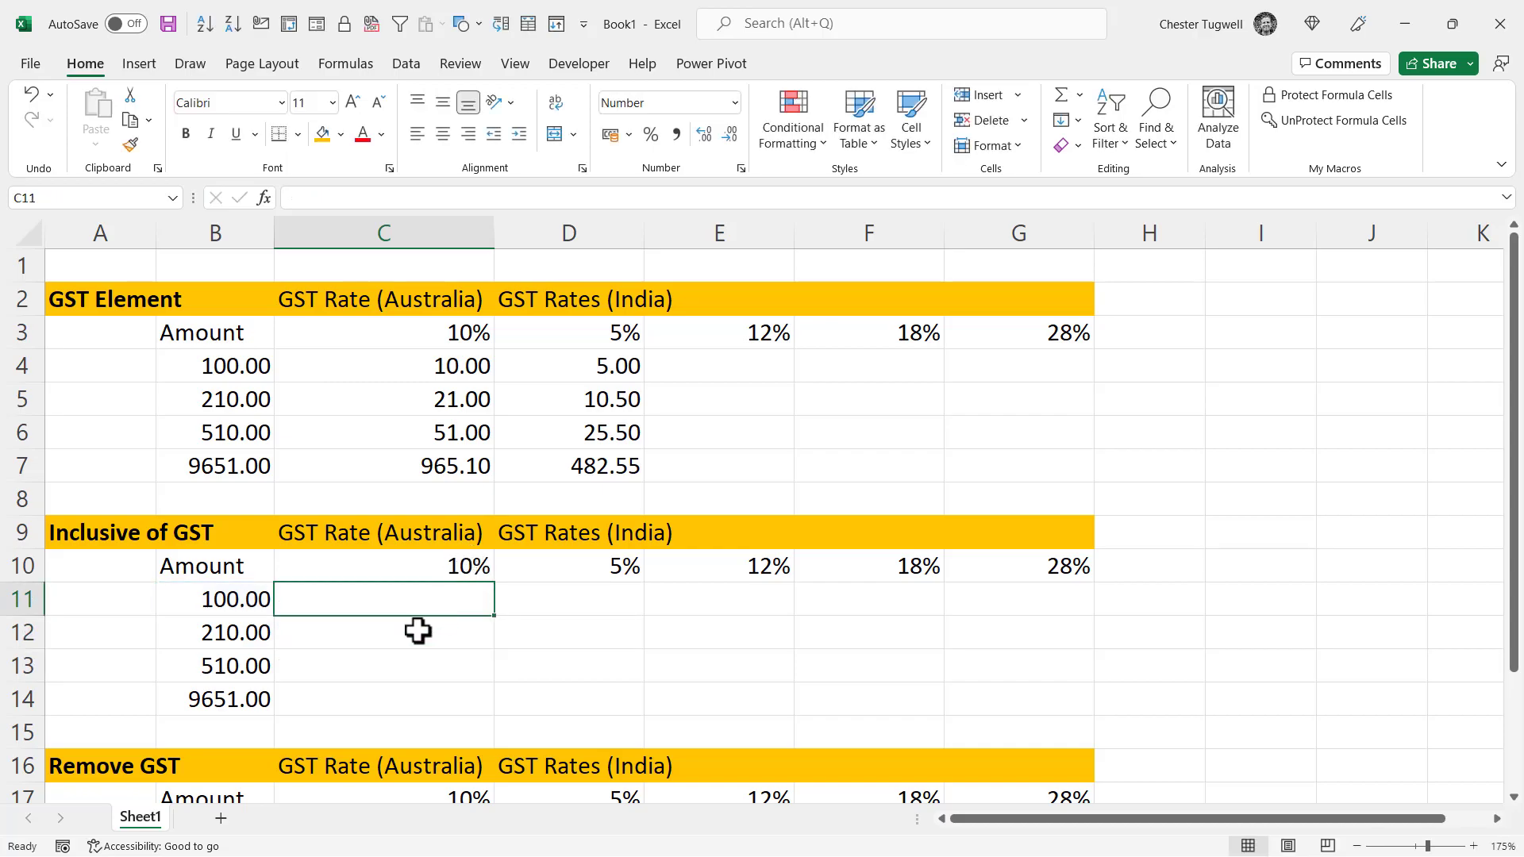
text(=)
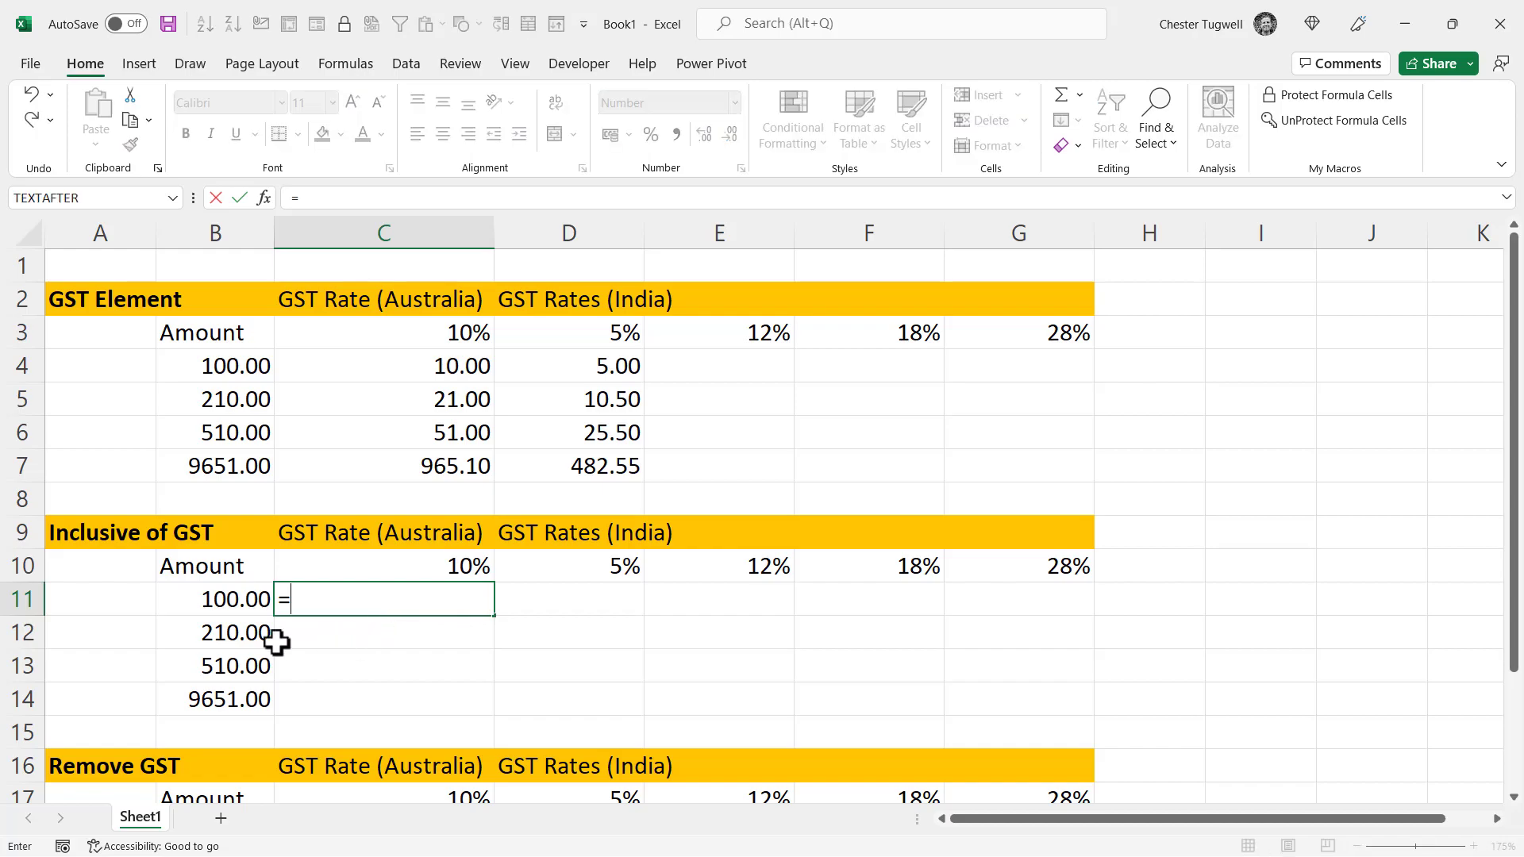
click(227, 597)
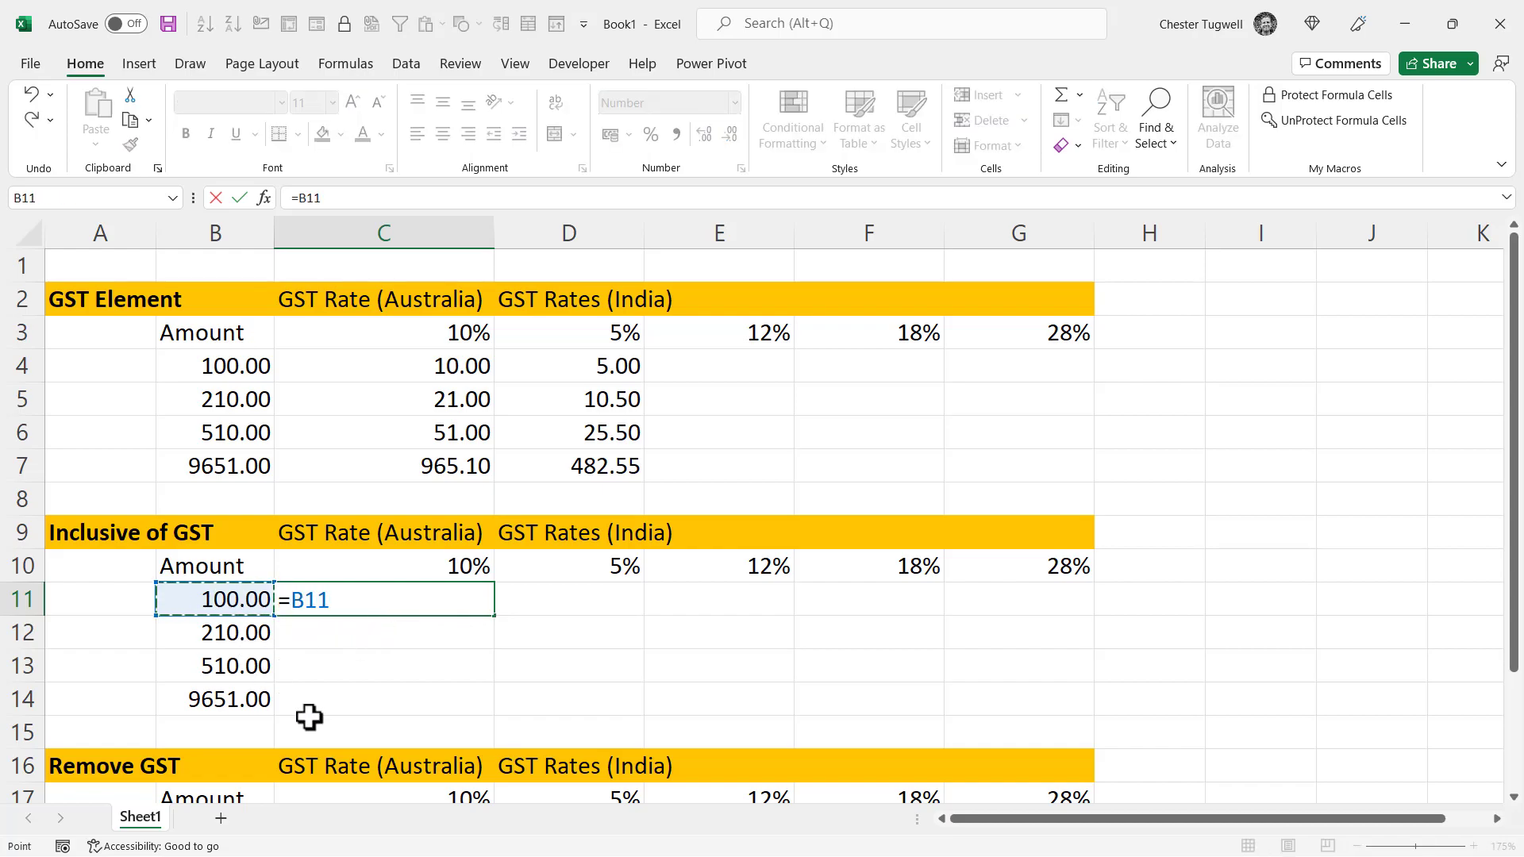
text(*)
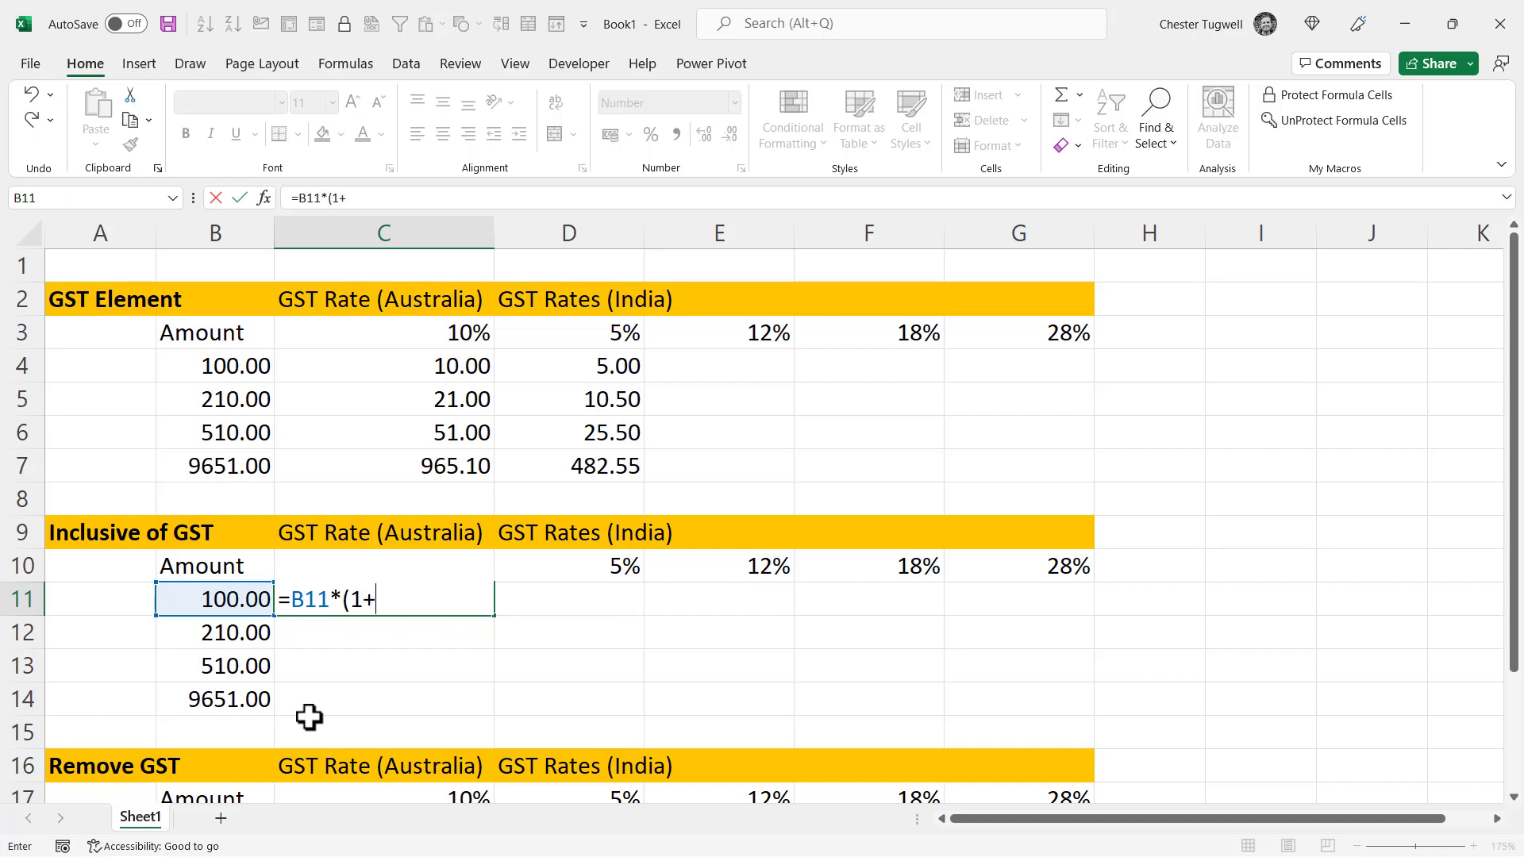
text((1+C10)
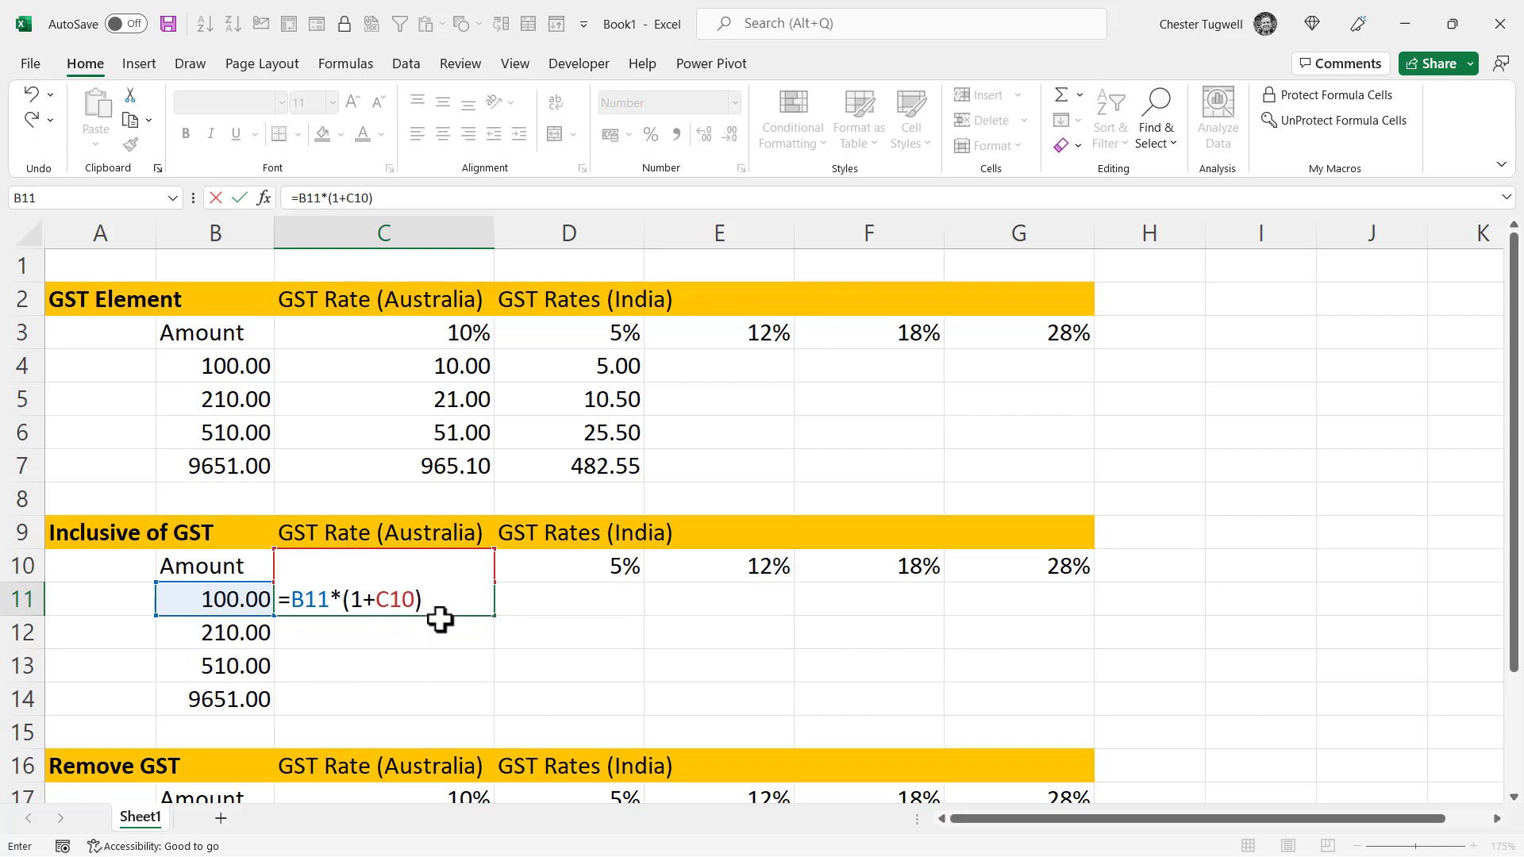
- Make the rate reference in C11 absolute as $C$10 and fill the formula down to C14
click(409, 599)
key(F4)
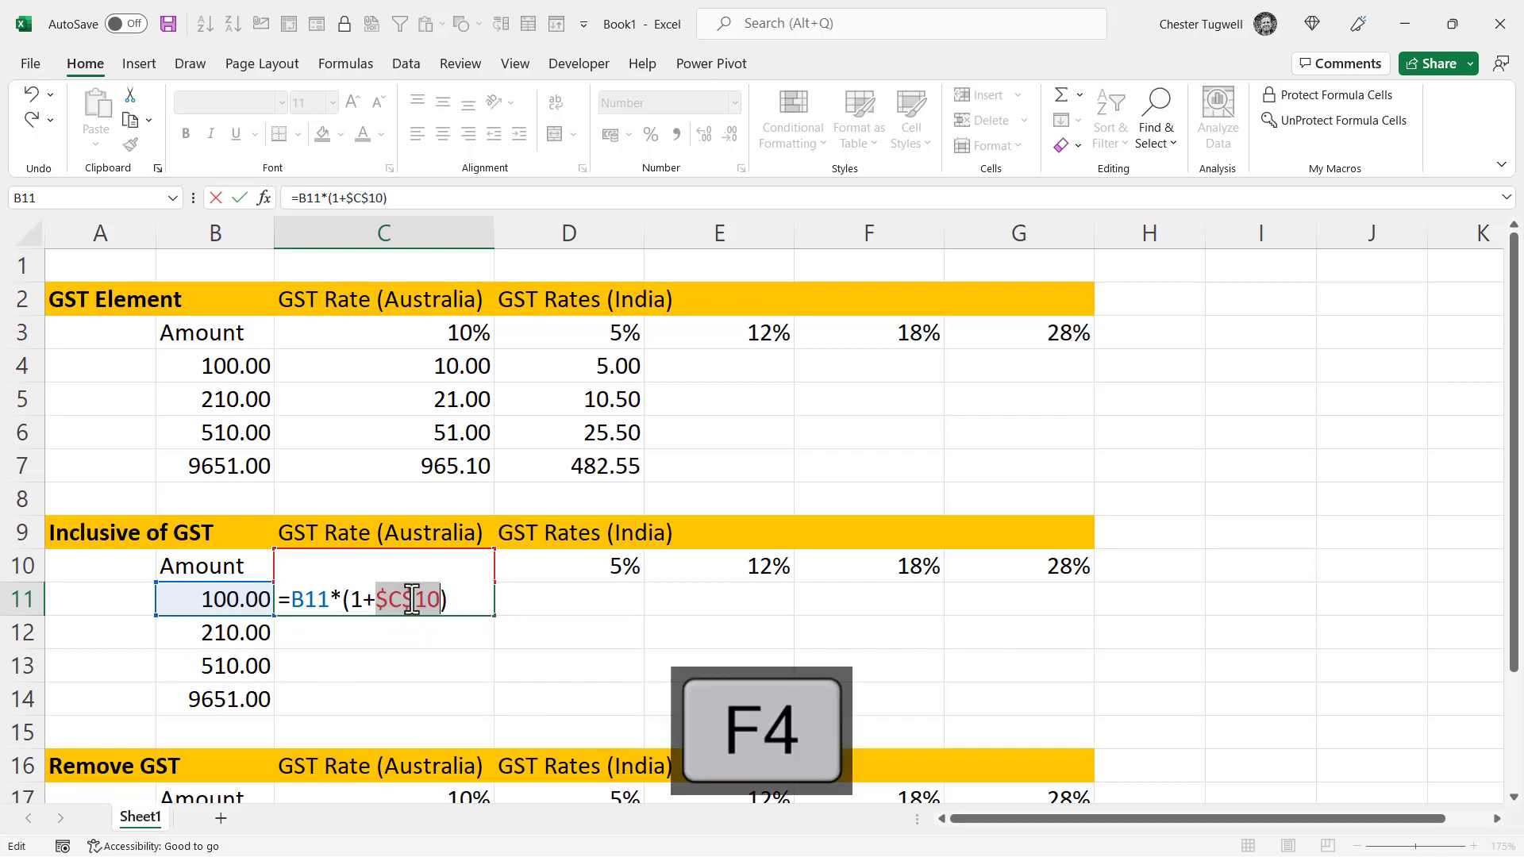
click(477, 632)
click(473, 599)
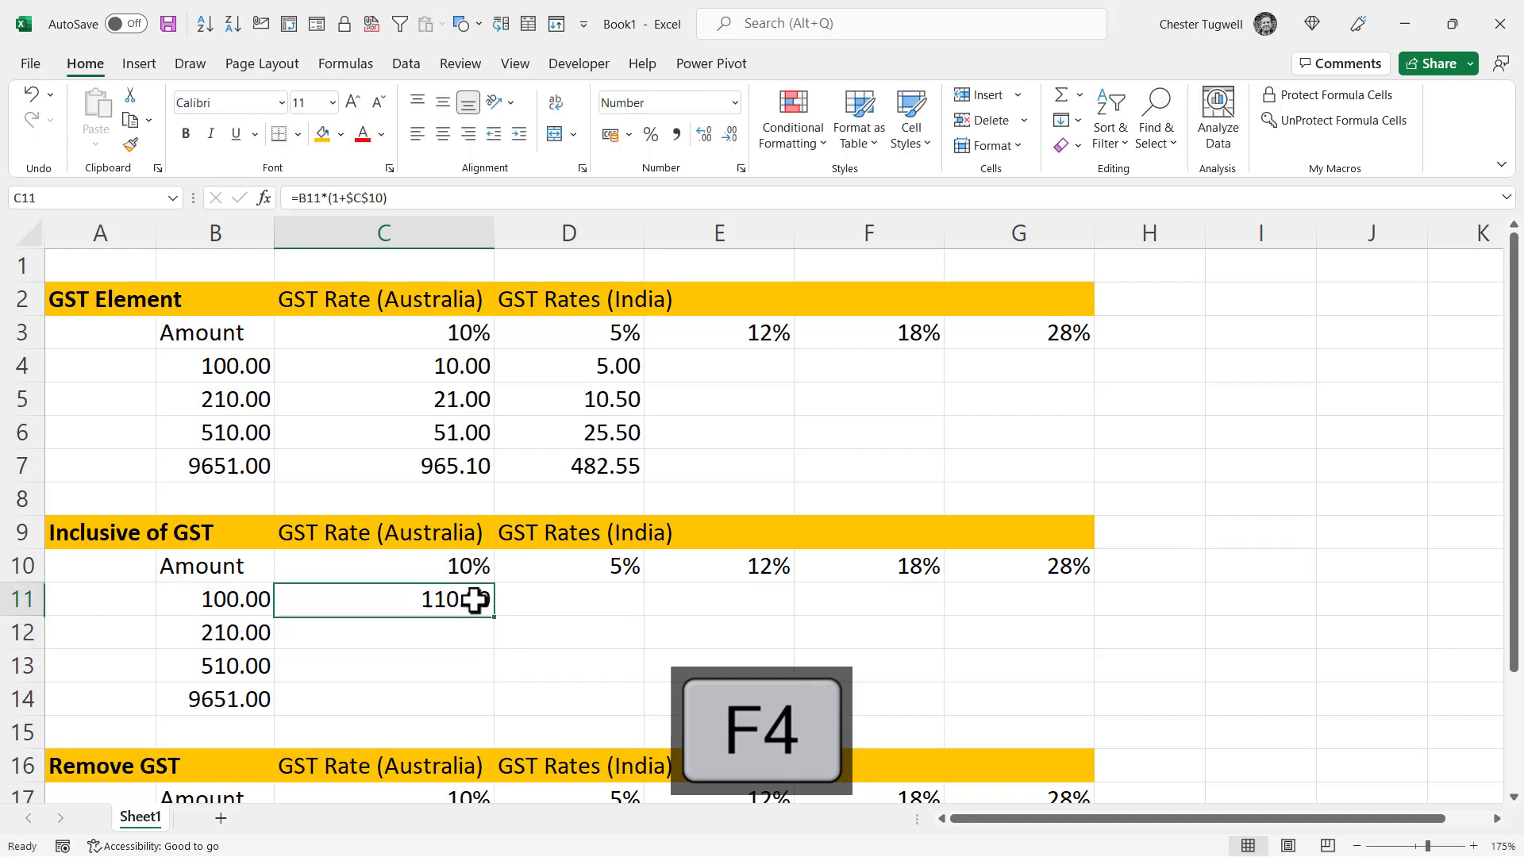
drag(493, 616, 476, 699)
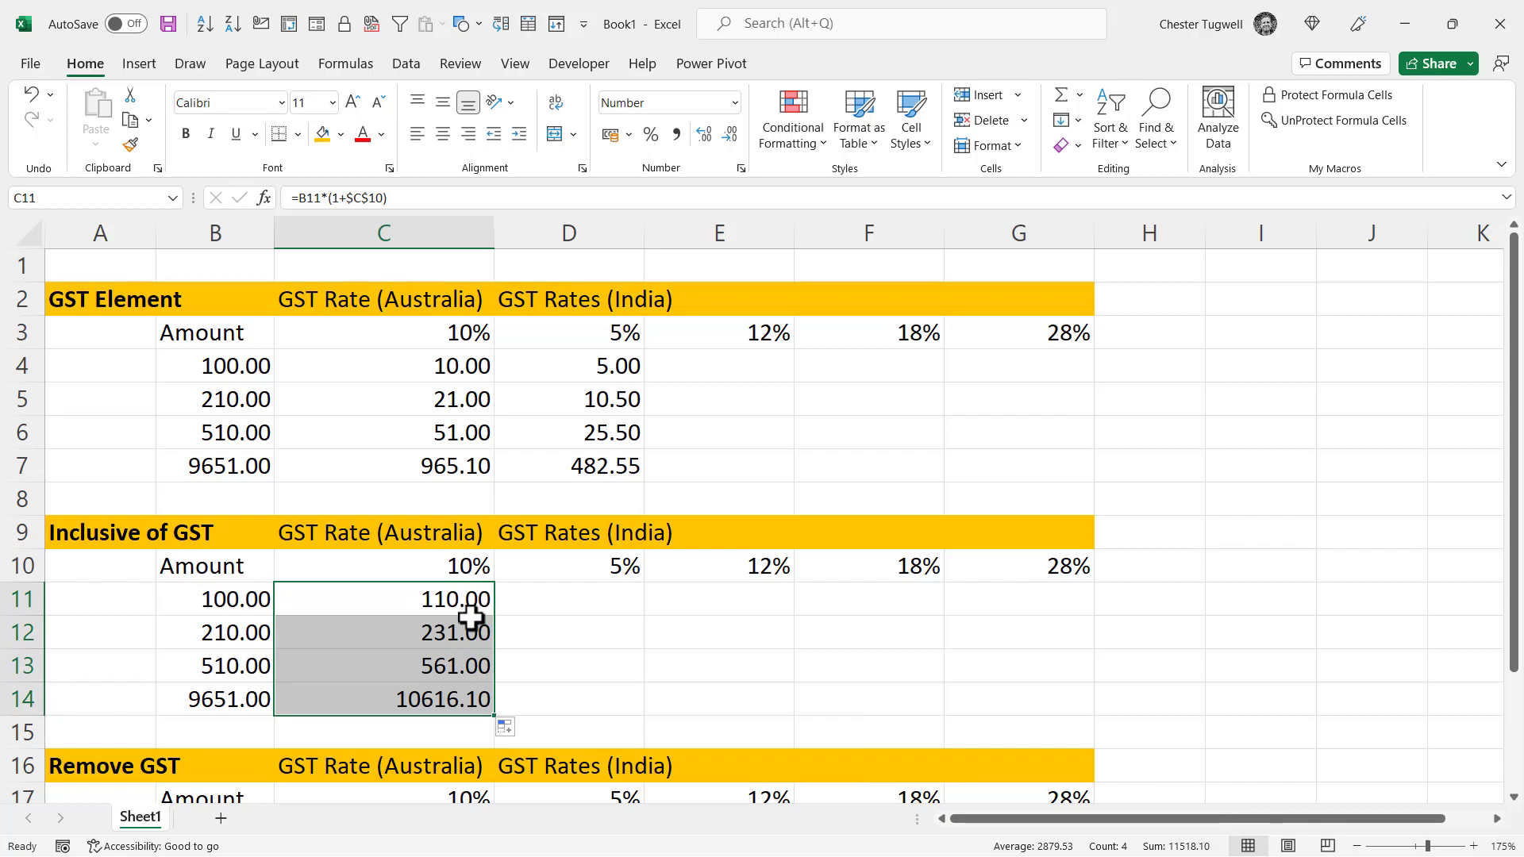
- Enter =B11*(1+$D$10) in D11 for the amount inclusive of 5% Indian GST and fill the formula down to D14
click(576, 594)
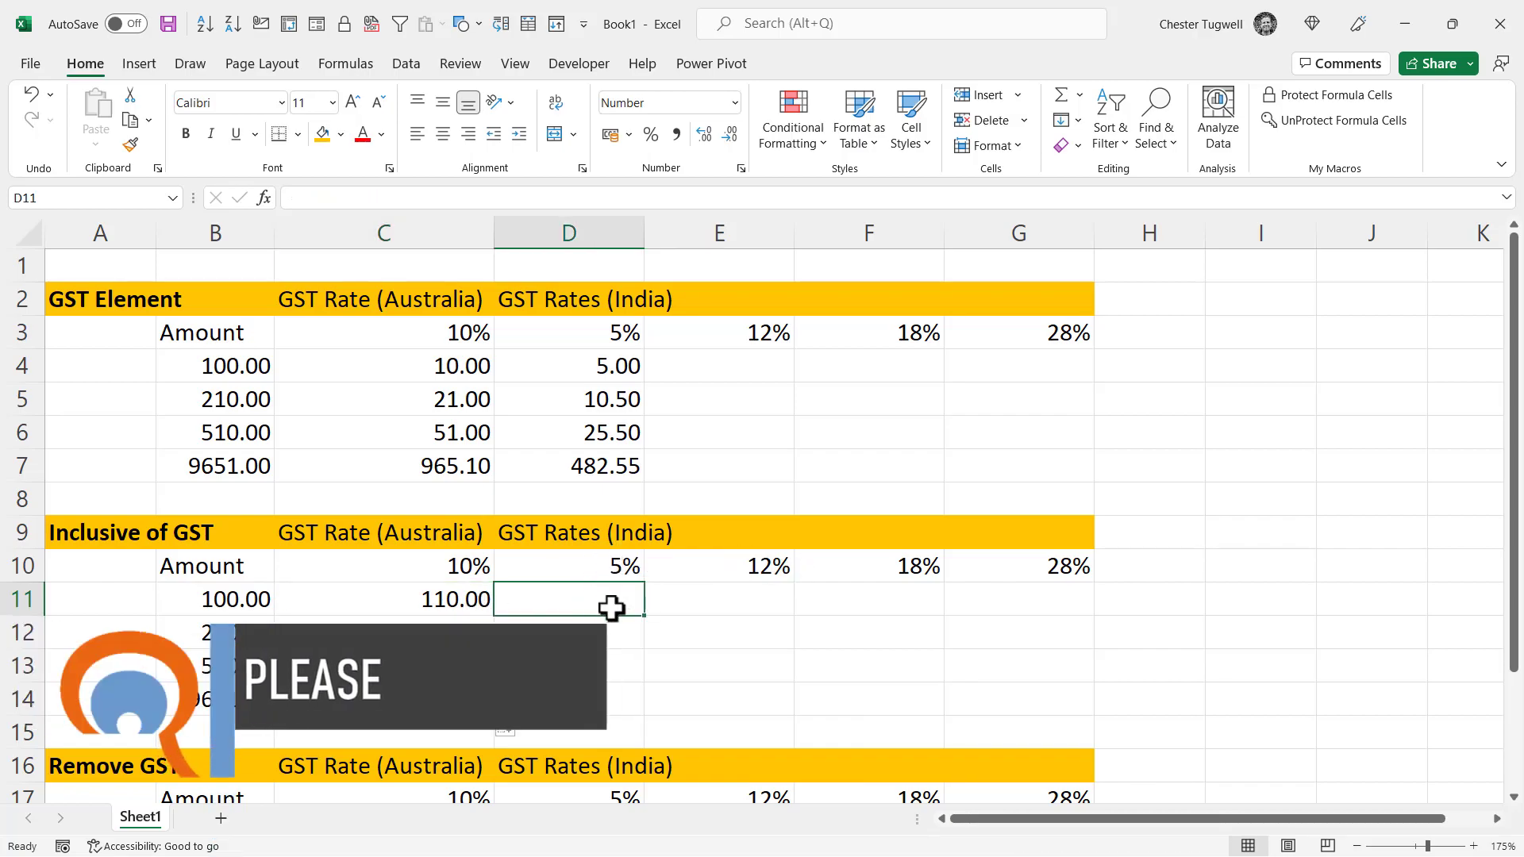
text(=)
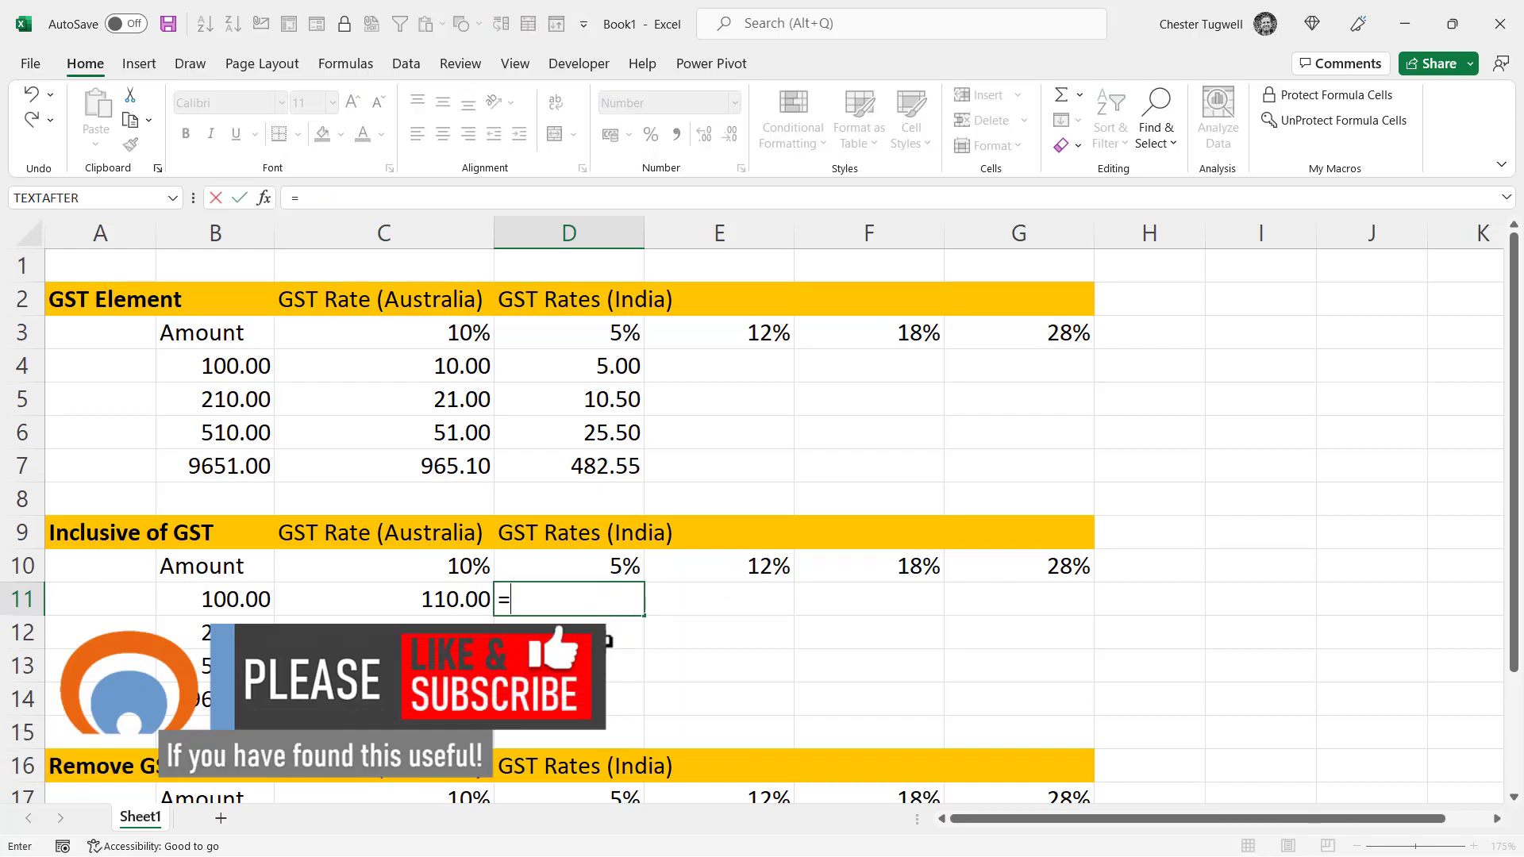
click(218, 601)
text(*(1+)
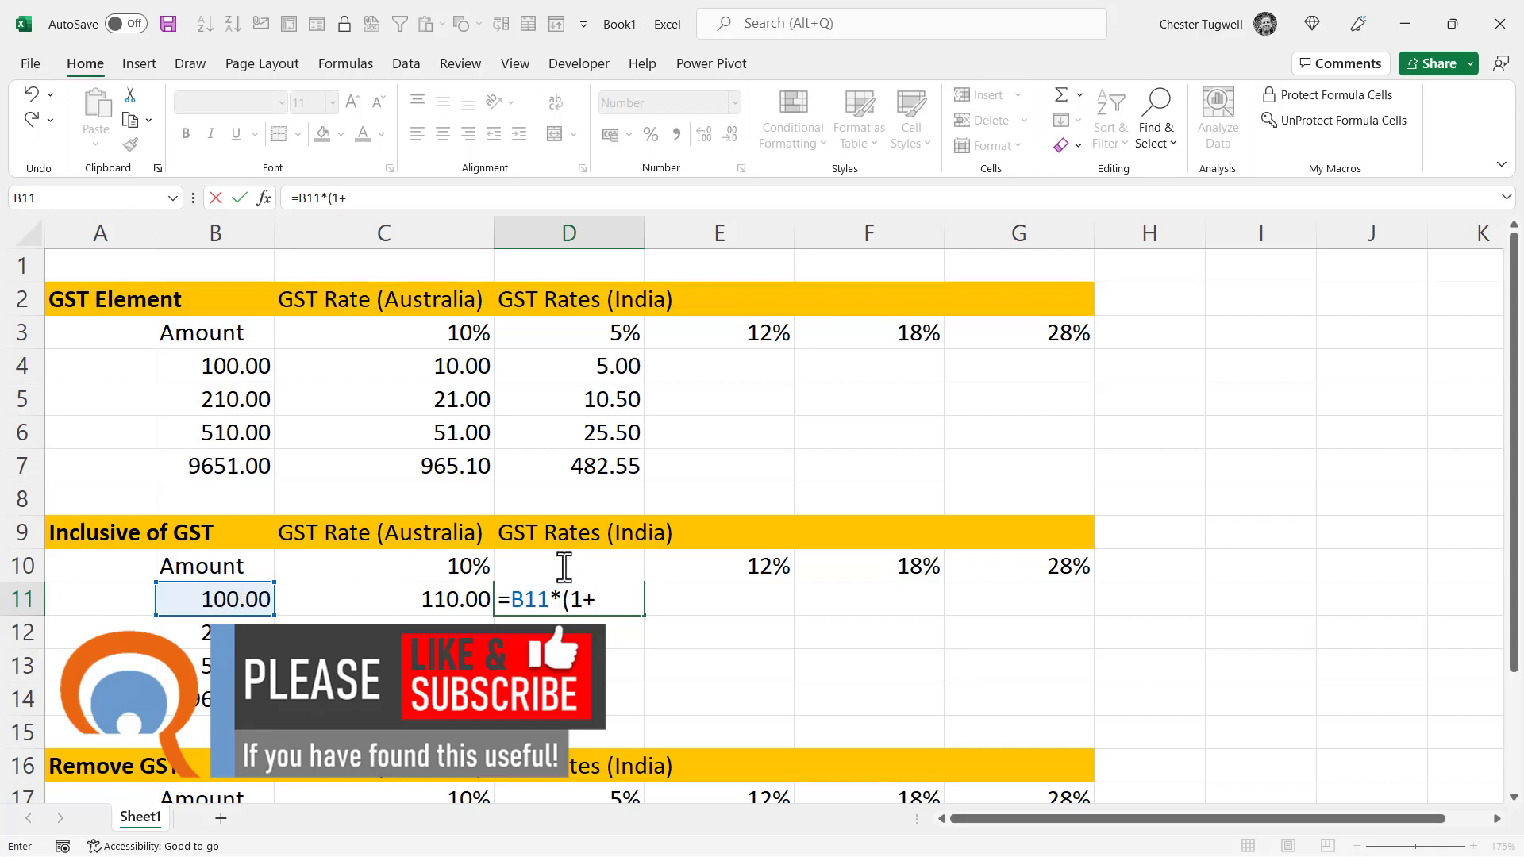
click(564, 567)
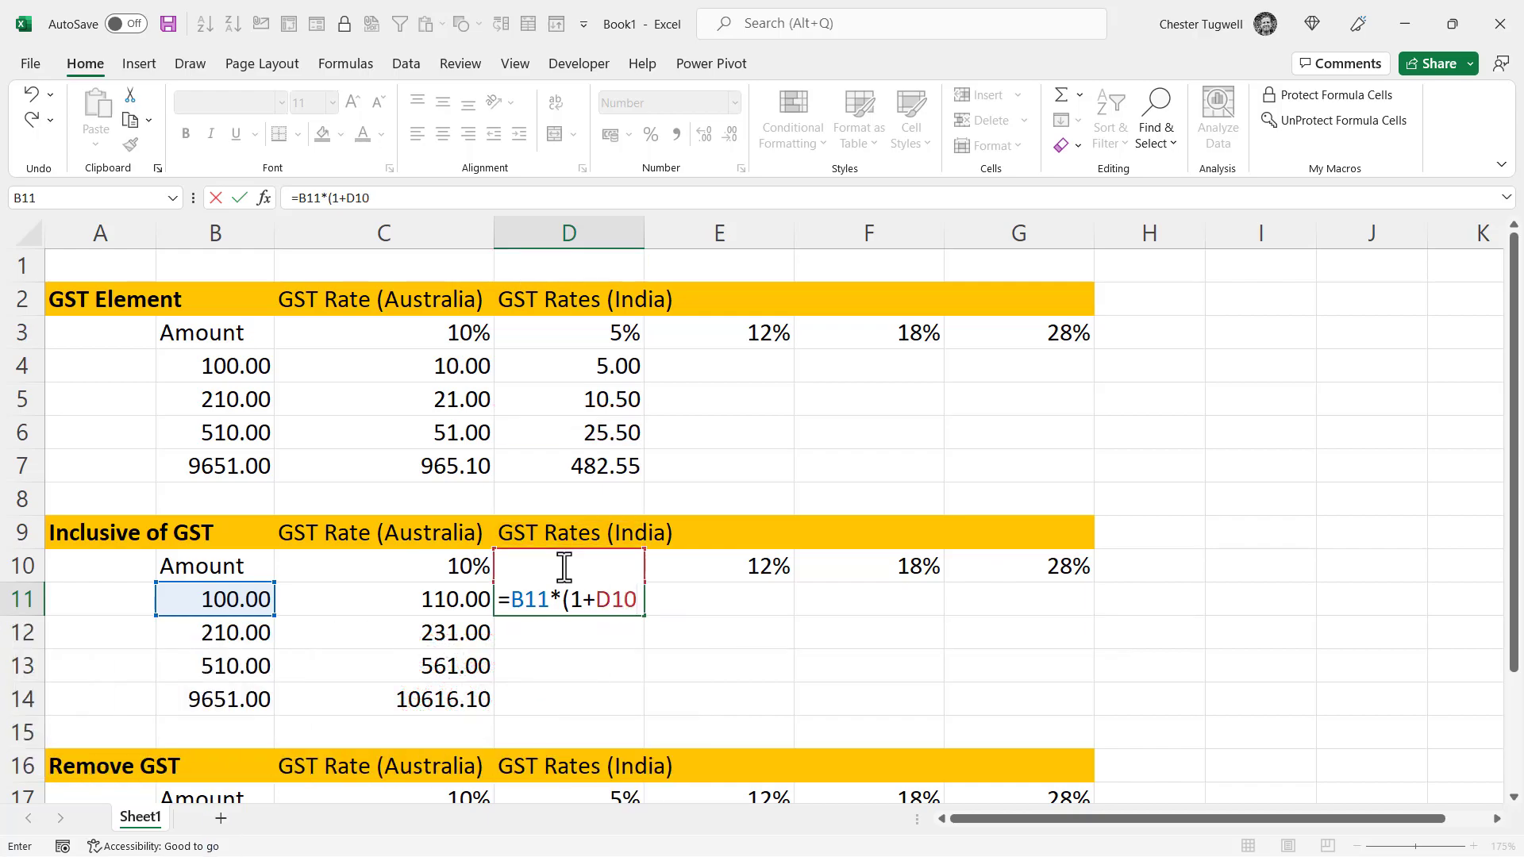
key(F4)
key(Return)
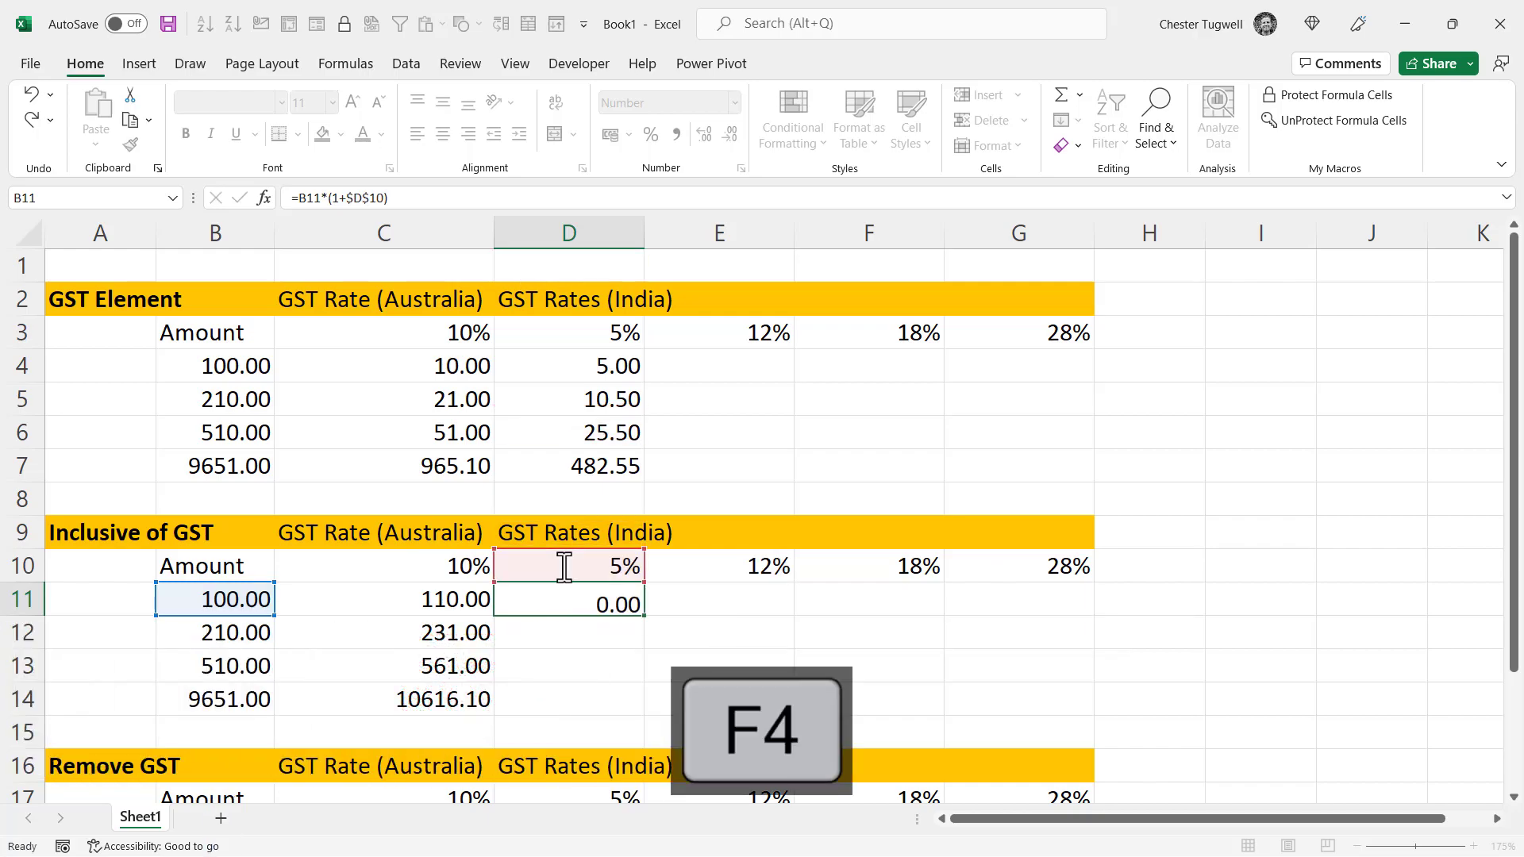
click(639, 612)
drag(643, 616, 631, 711)
- Enter the formula =B18/1.1 in C18 to remove 10% GST from the first amount in the Remove GST section
scroll(714, 683, down, 3)
click(388, 627)
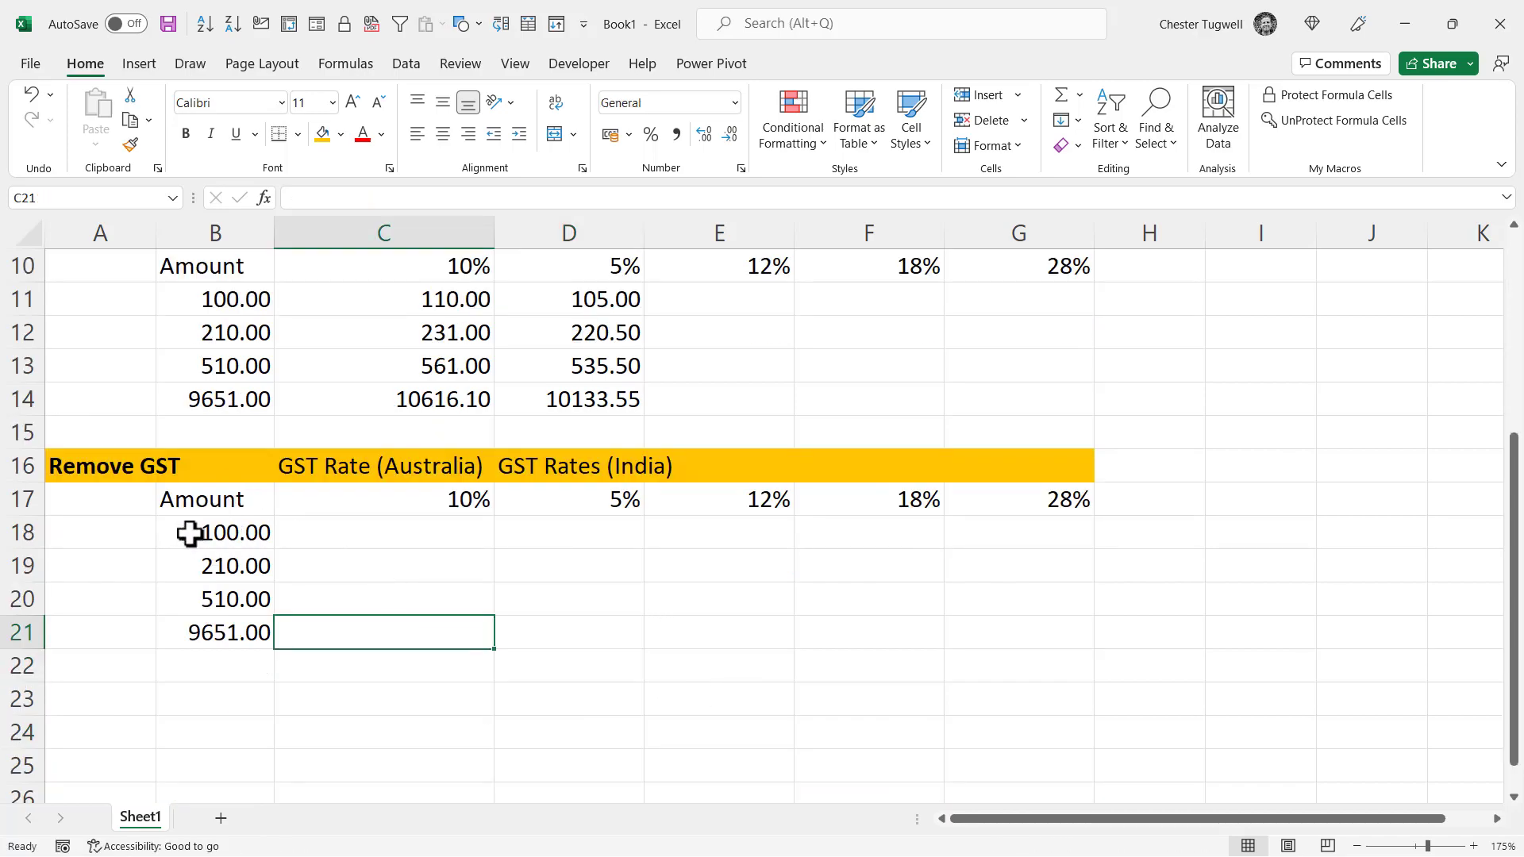
click(384, 529)
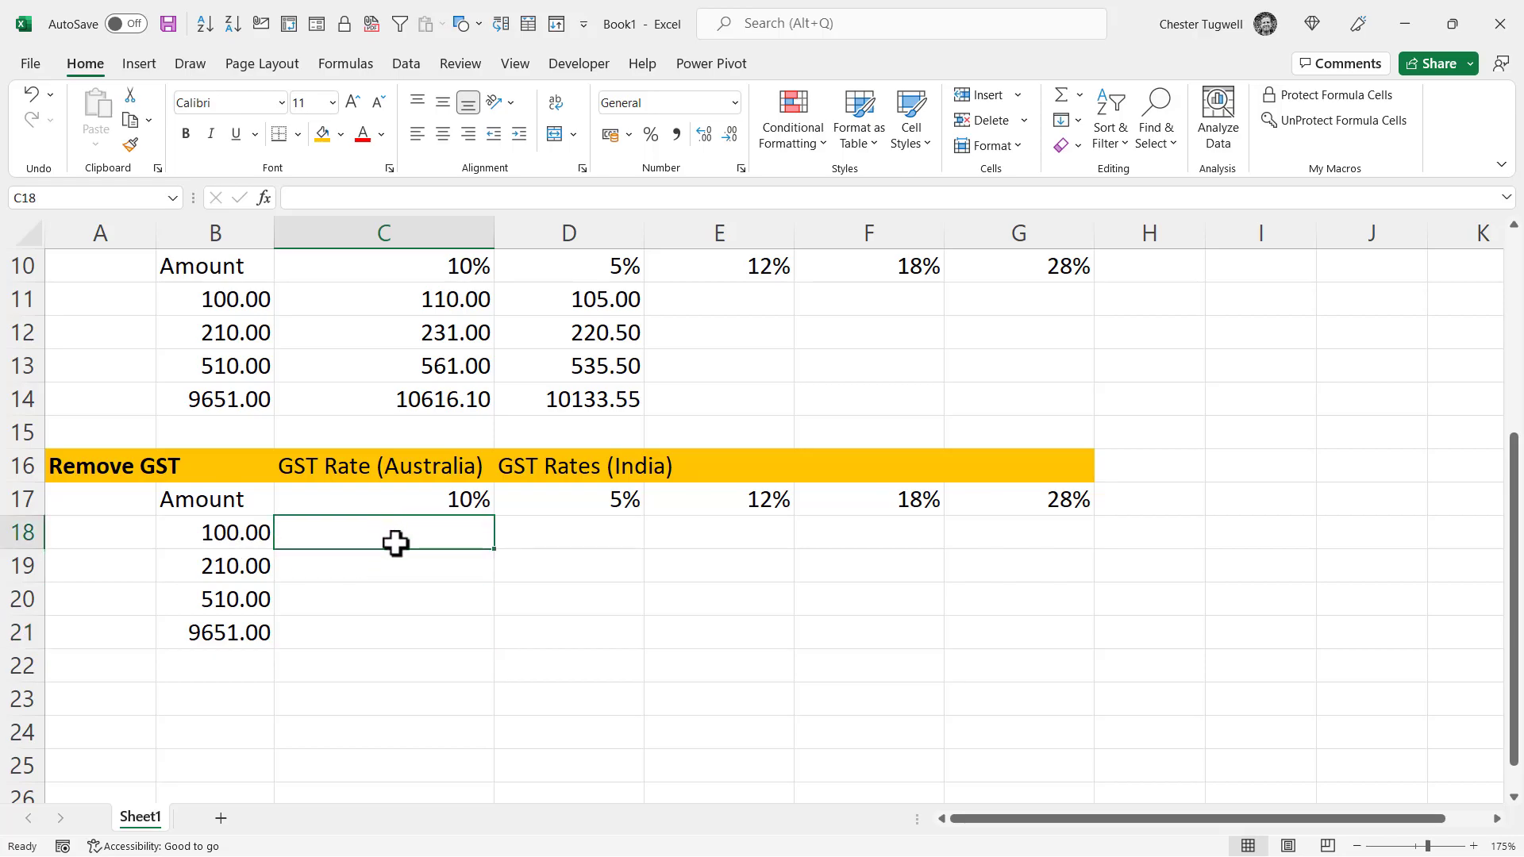
text(=)
click(240, 532)
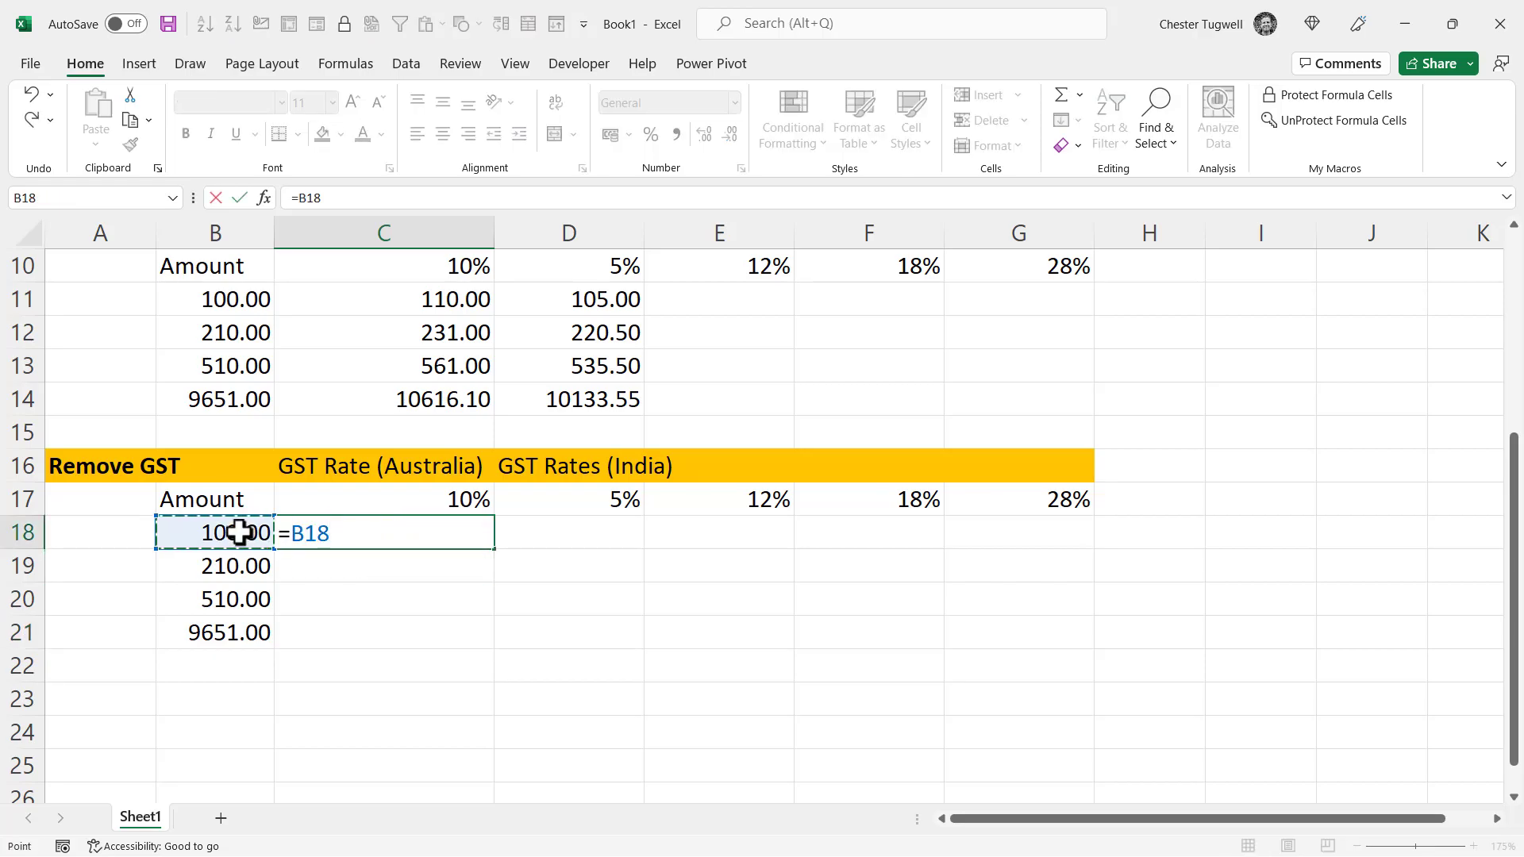
text(/)
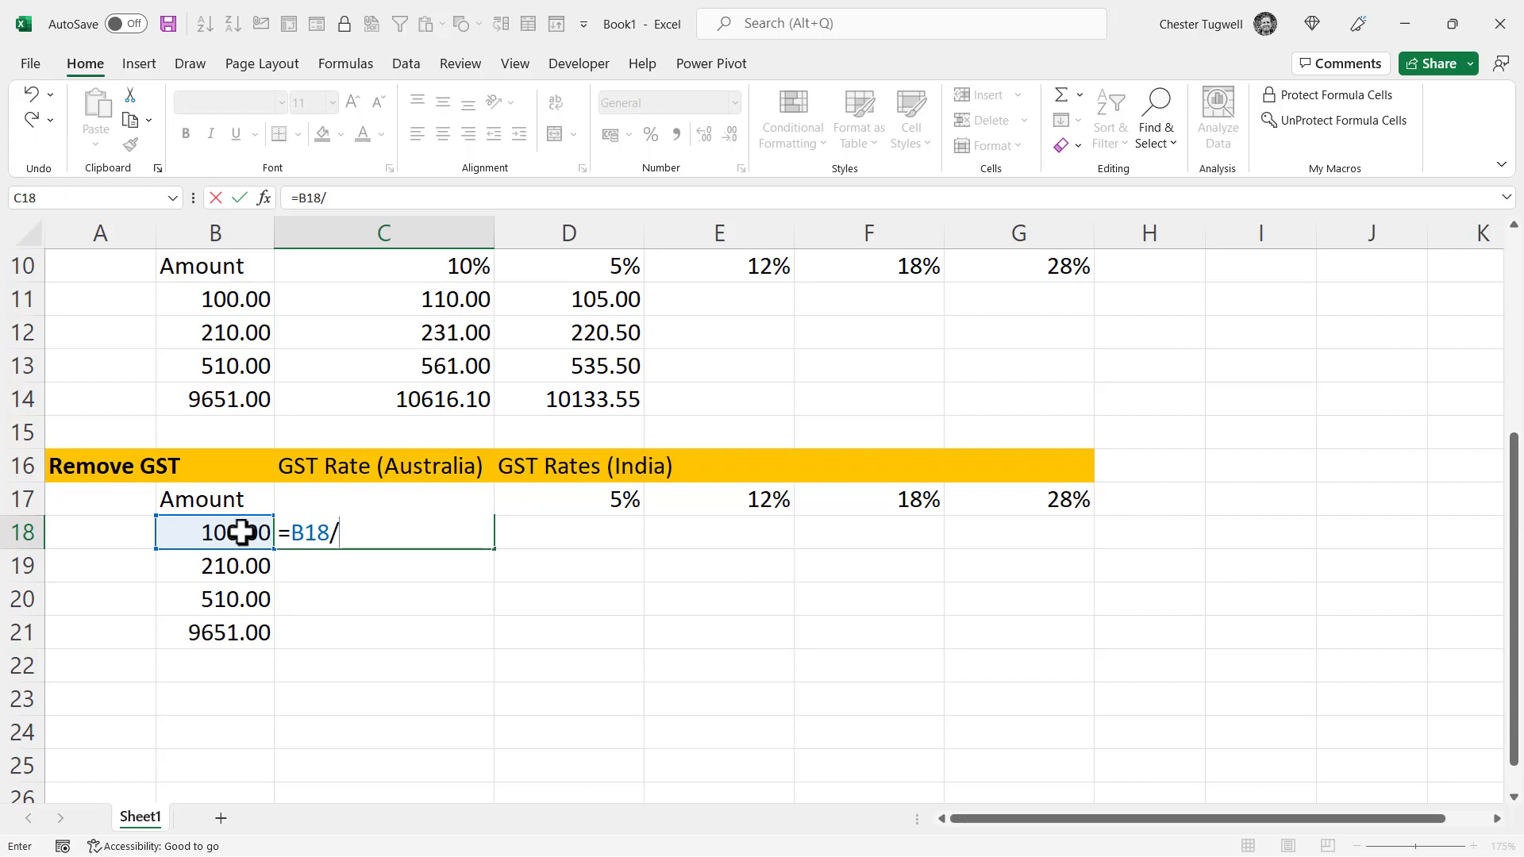
text(1.1)
key(Return)
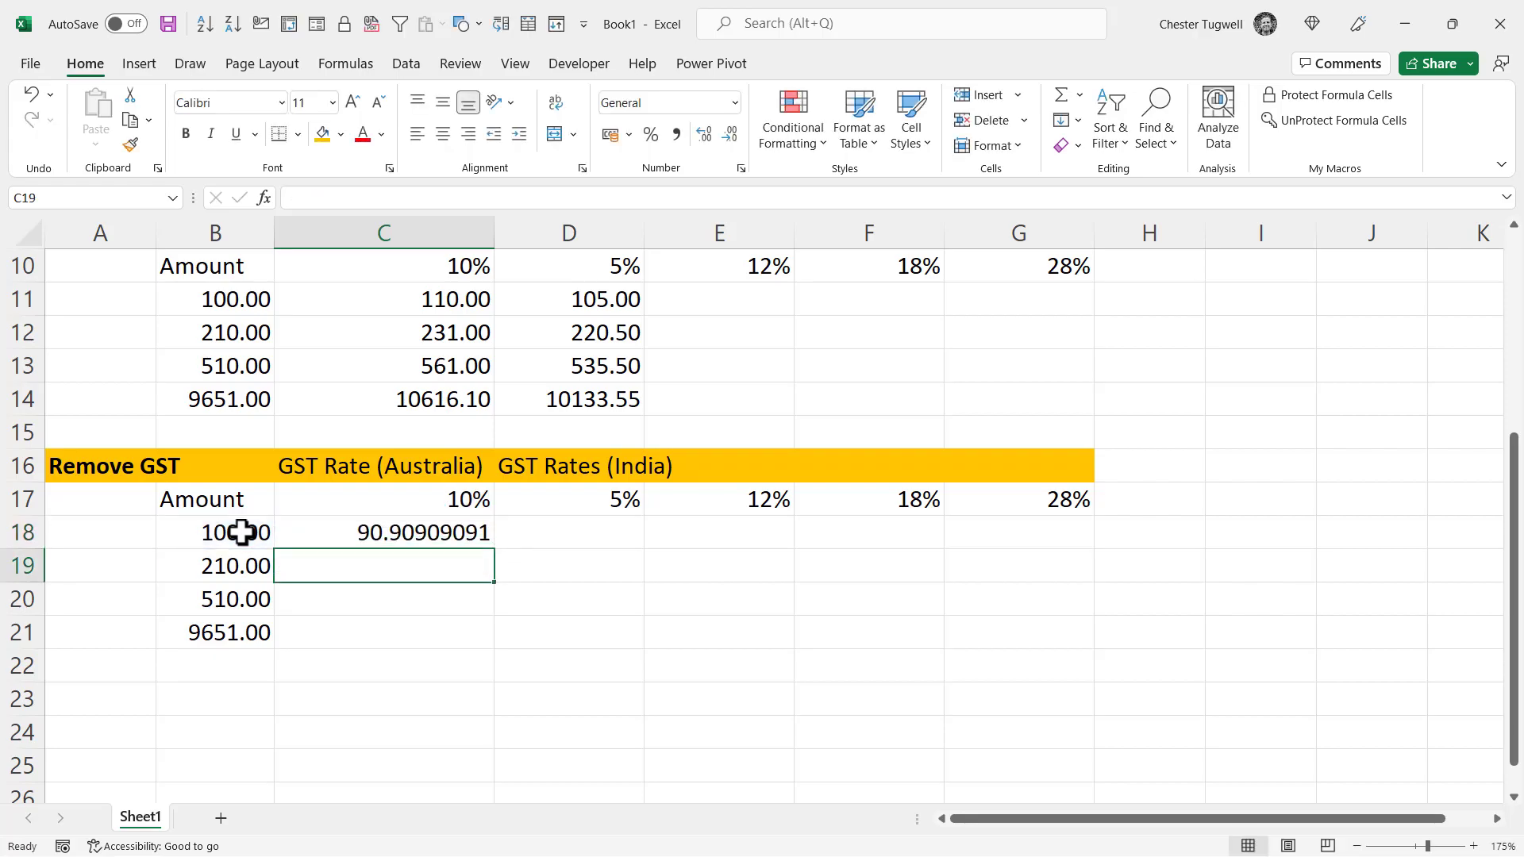
- Clear C18 and enter =B18/(1+C17) so the GST removal uses the header rate
click(374, 533)
key(Delete)
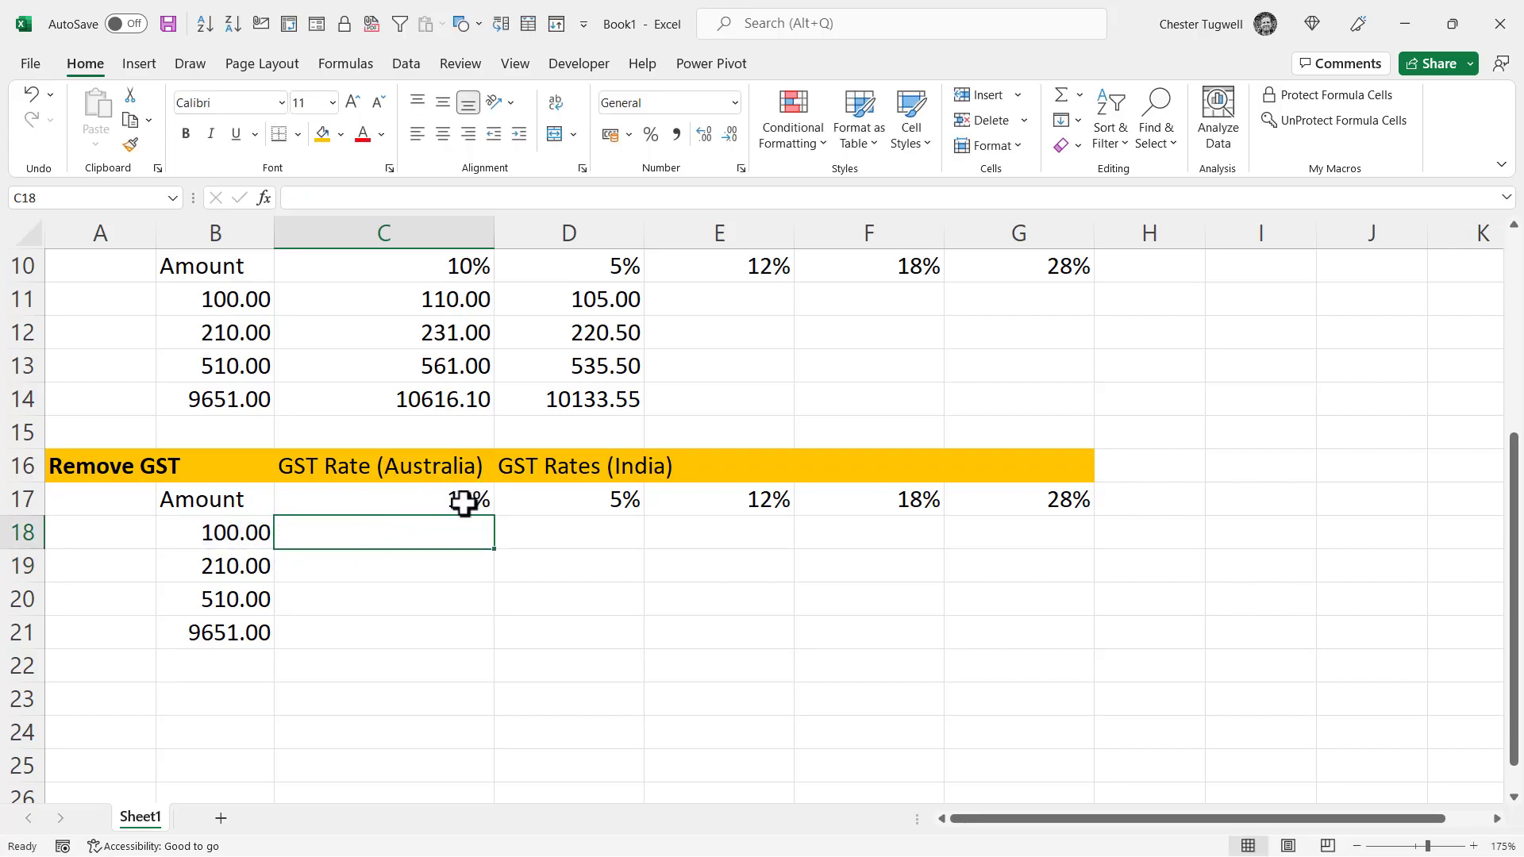
text(=)
click(209, 533)
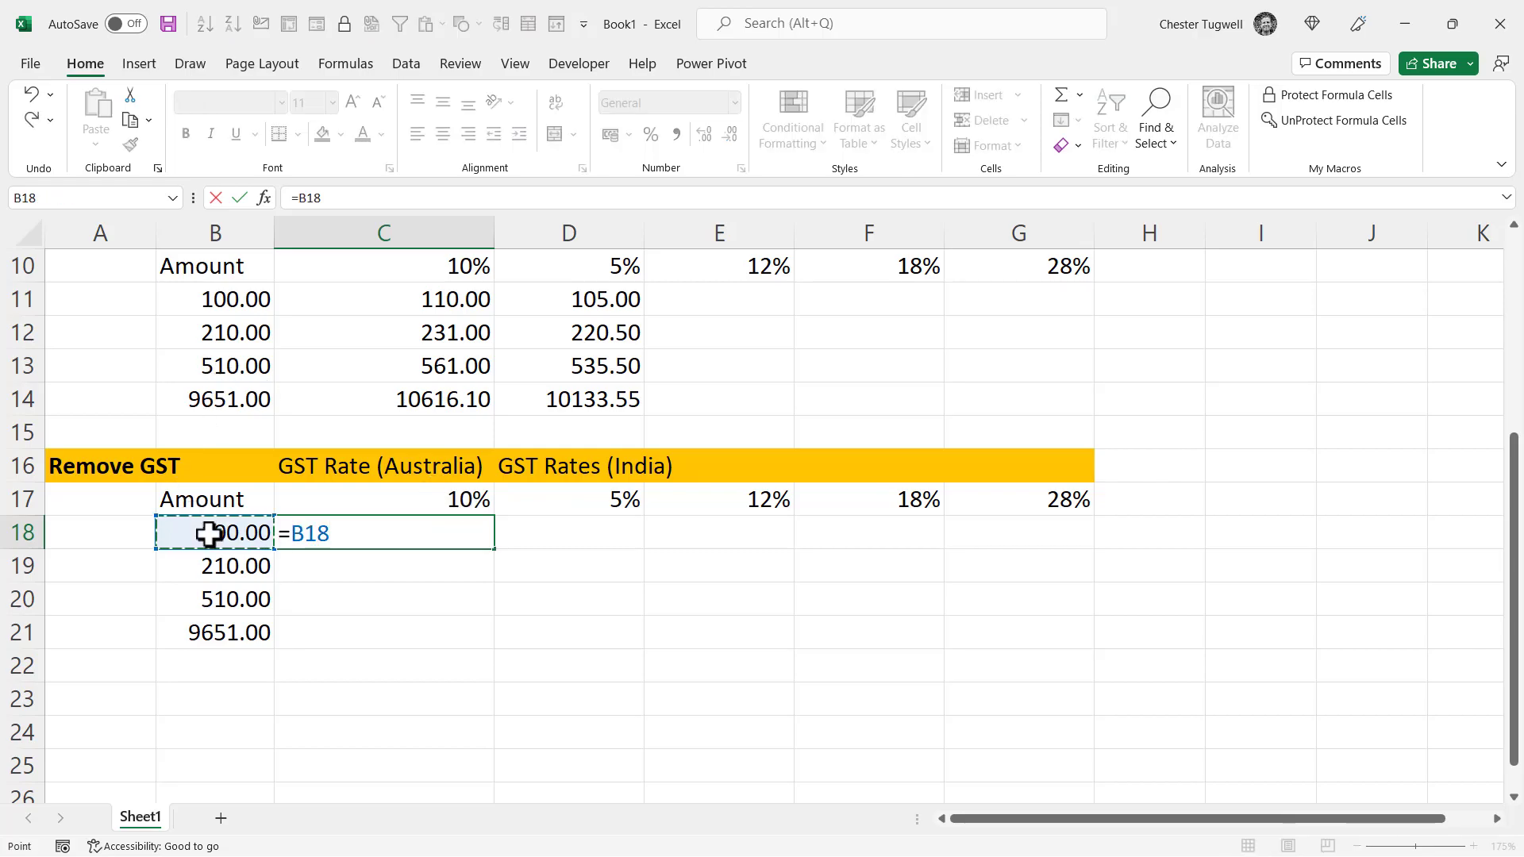
text(/()
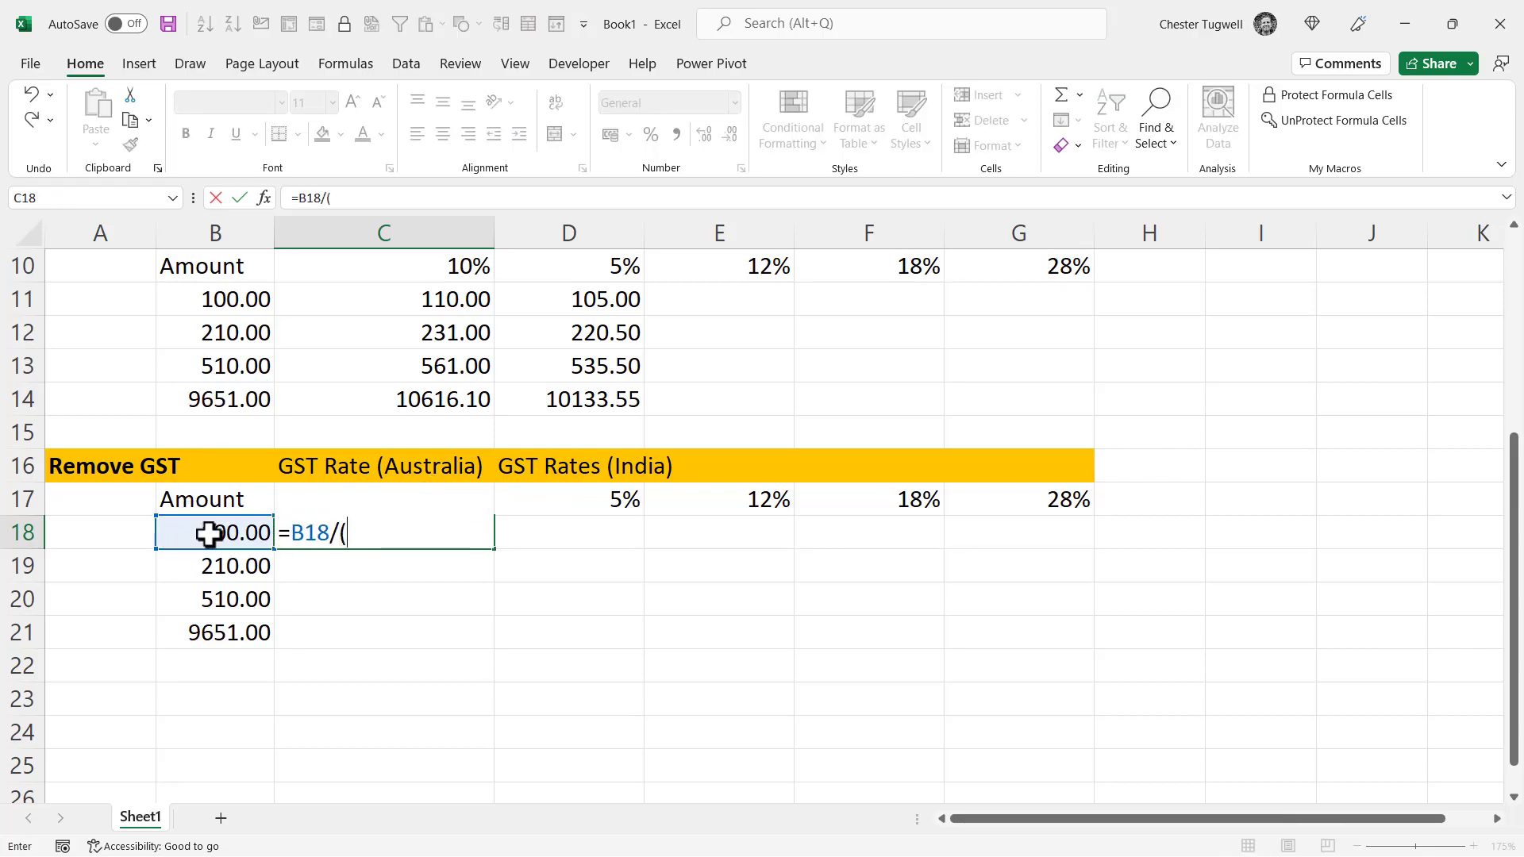
text(1+C)
text(17)
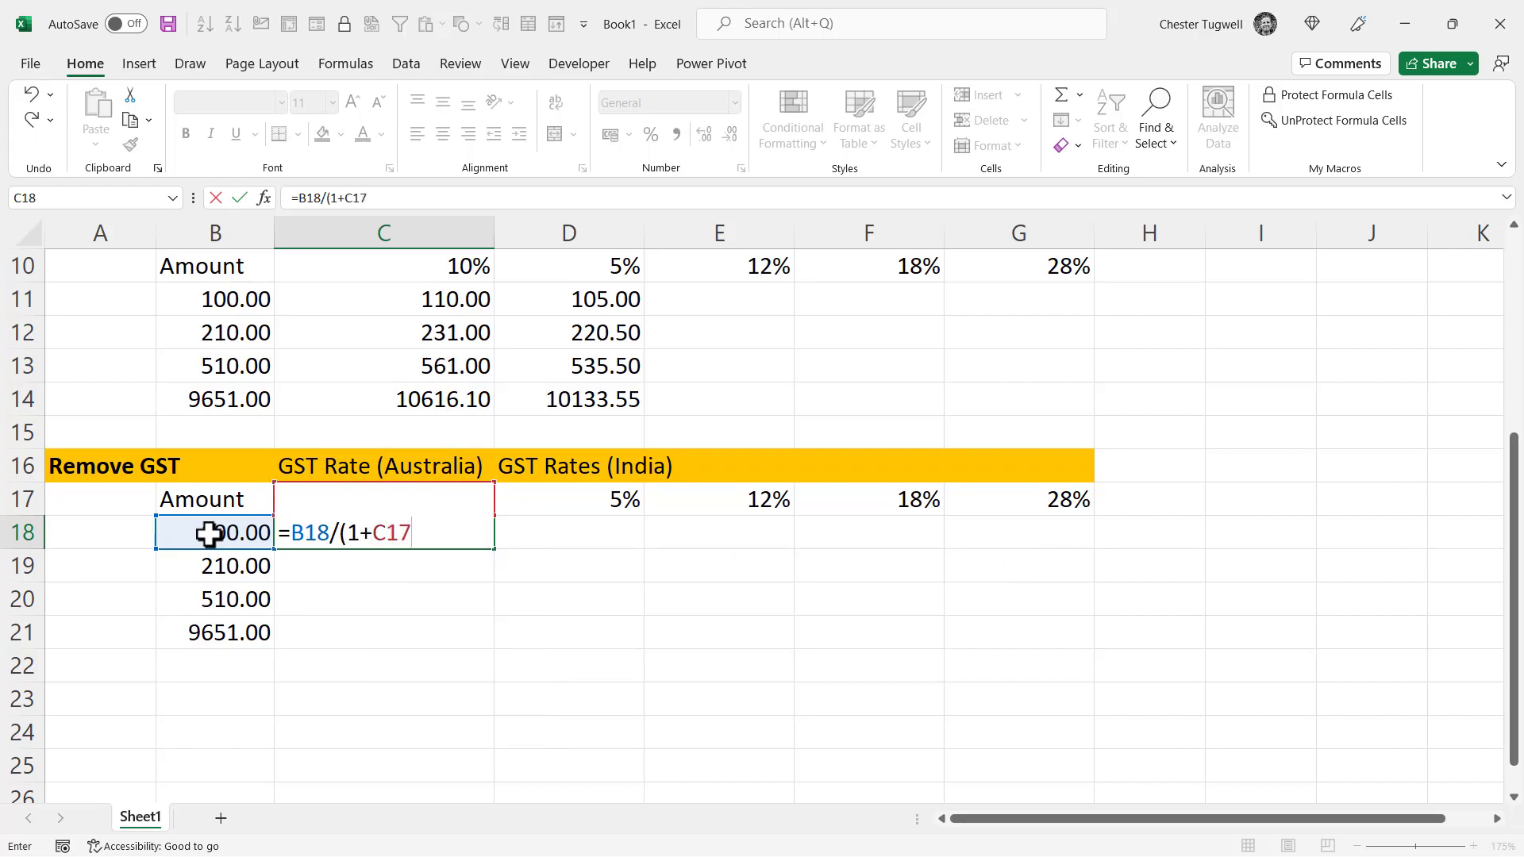
text())
key(Return)
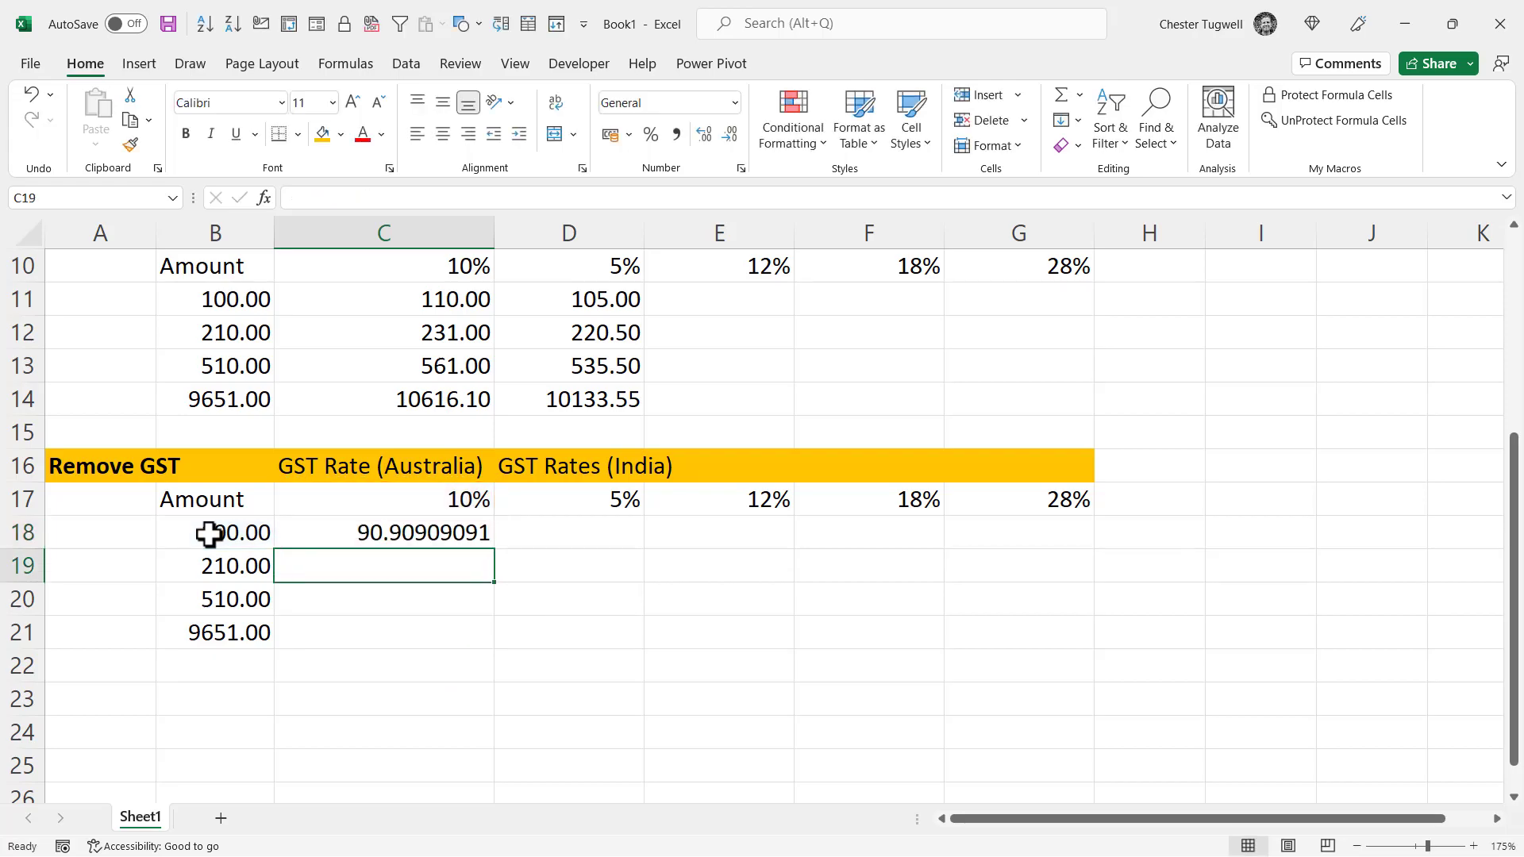
- Make the rate reference in C18 absolute as $C$17 and fill the formula down to C21
click(435, 535)
double_click(392, 534)
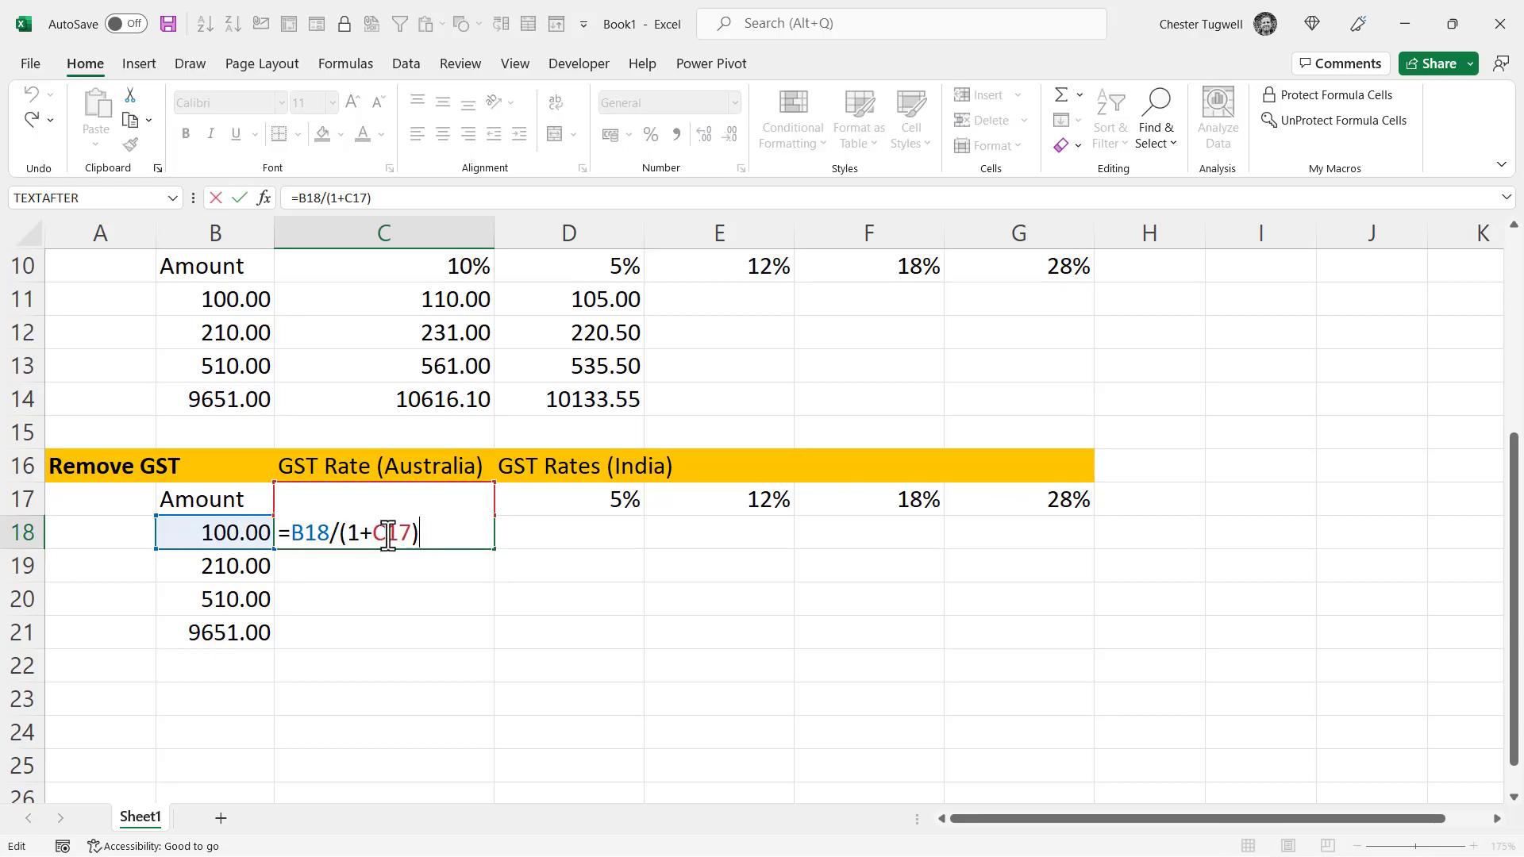
key(F4)
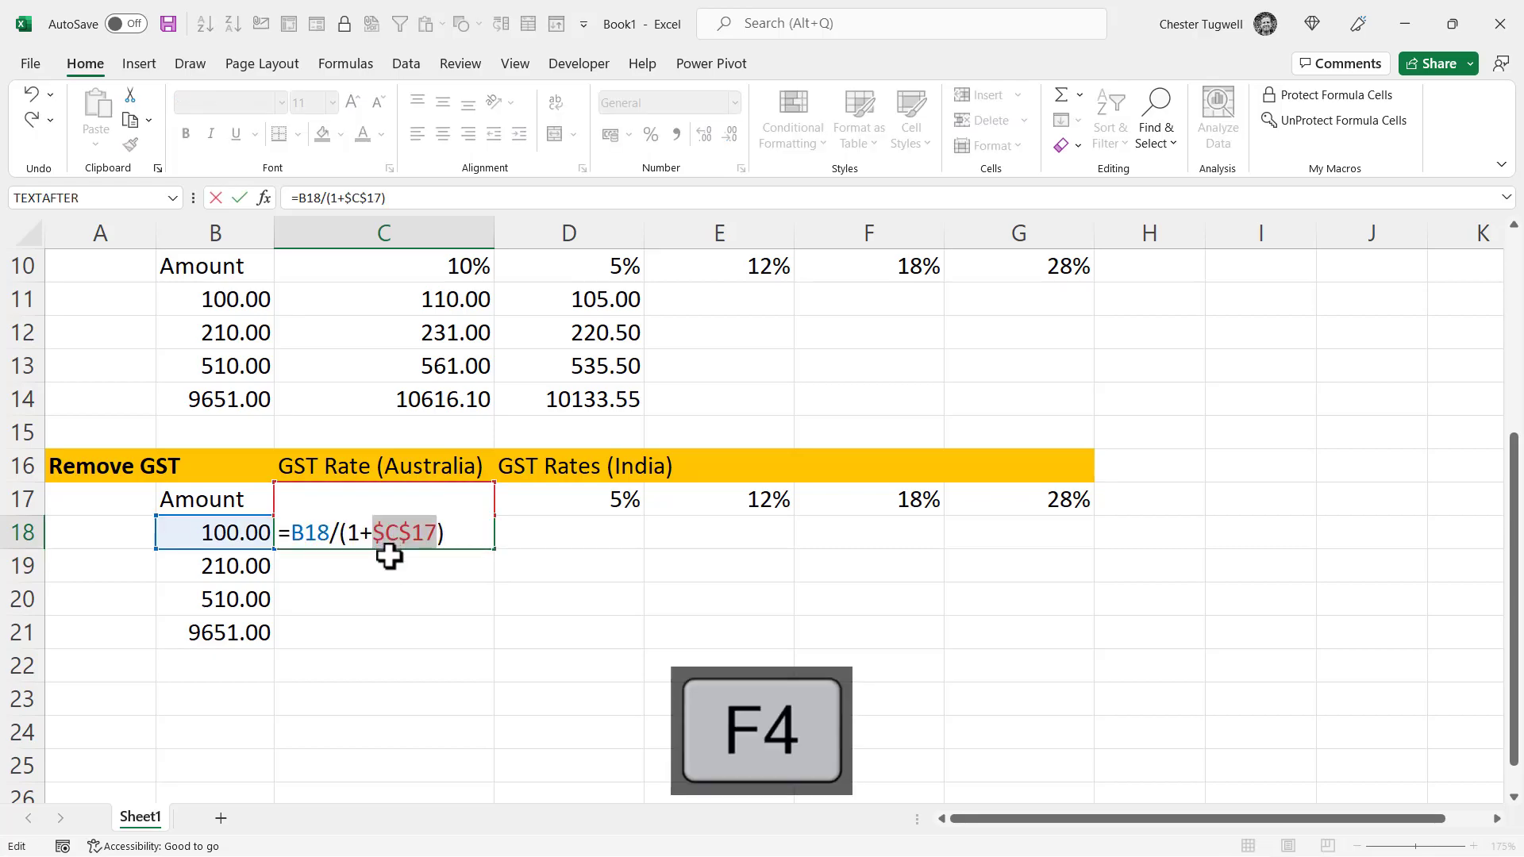
key(Return)
click(472, 534)
drag(494, 549, 482, 647)
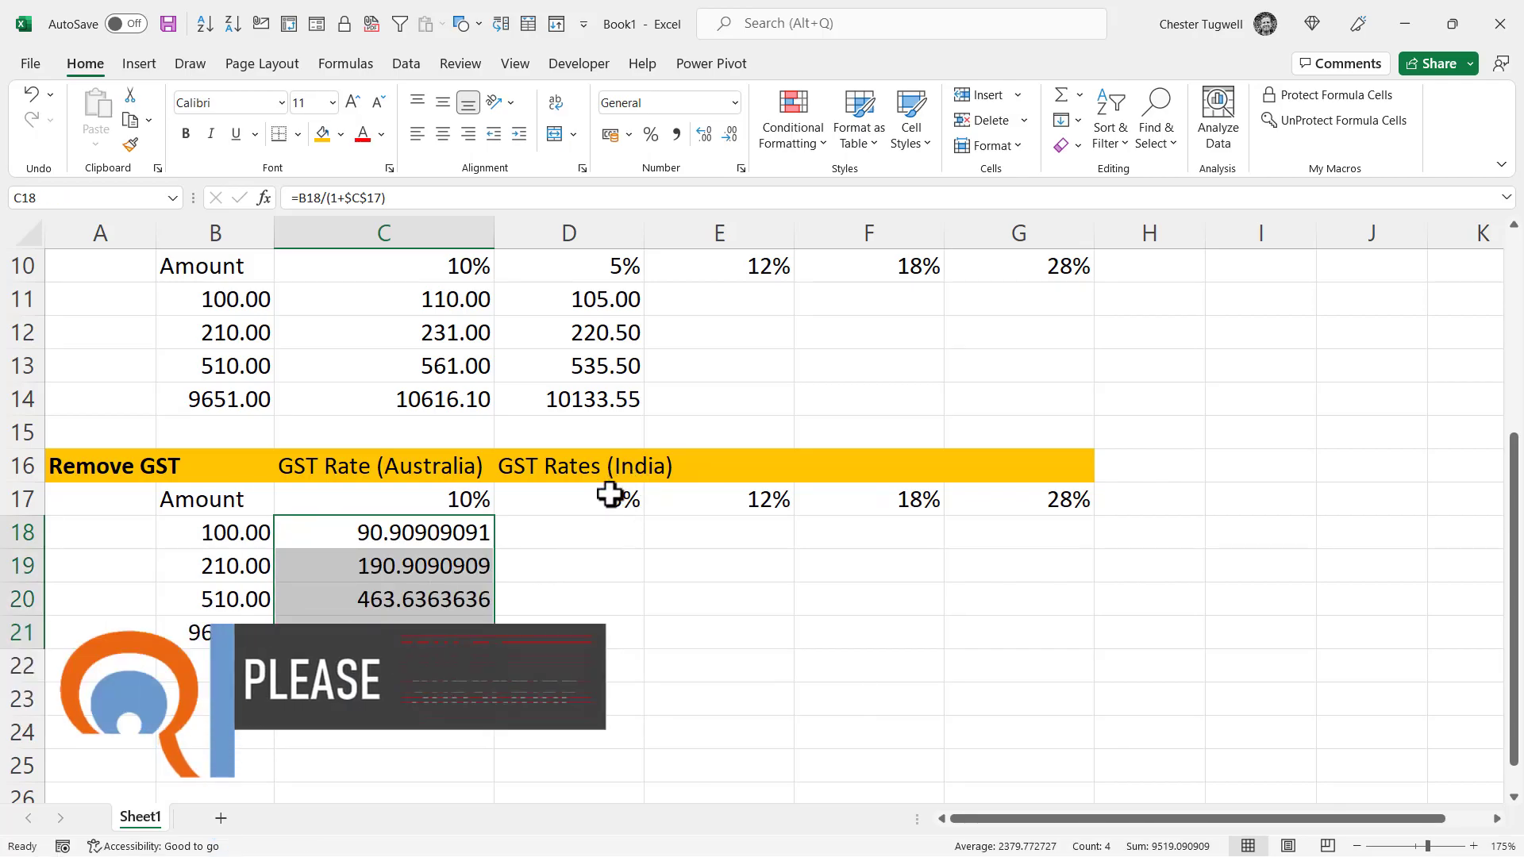
- Enter =B18/(1+$D$17) in D18 to remove 5% Indian GST and fill the formula down to D21
click(616, 533)
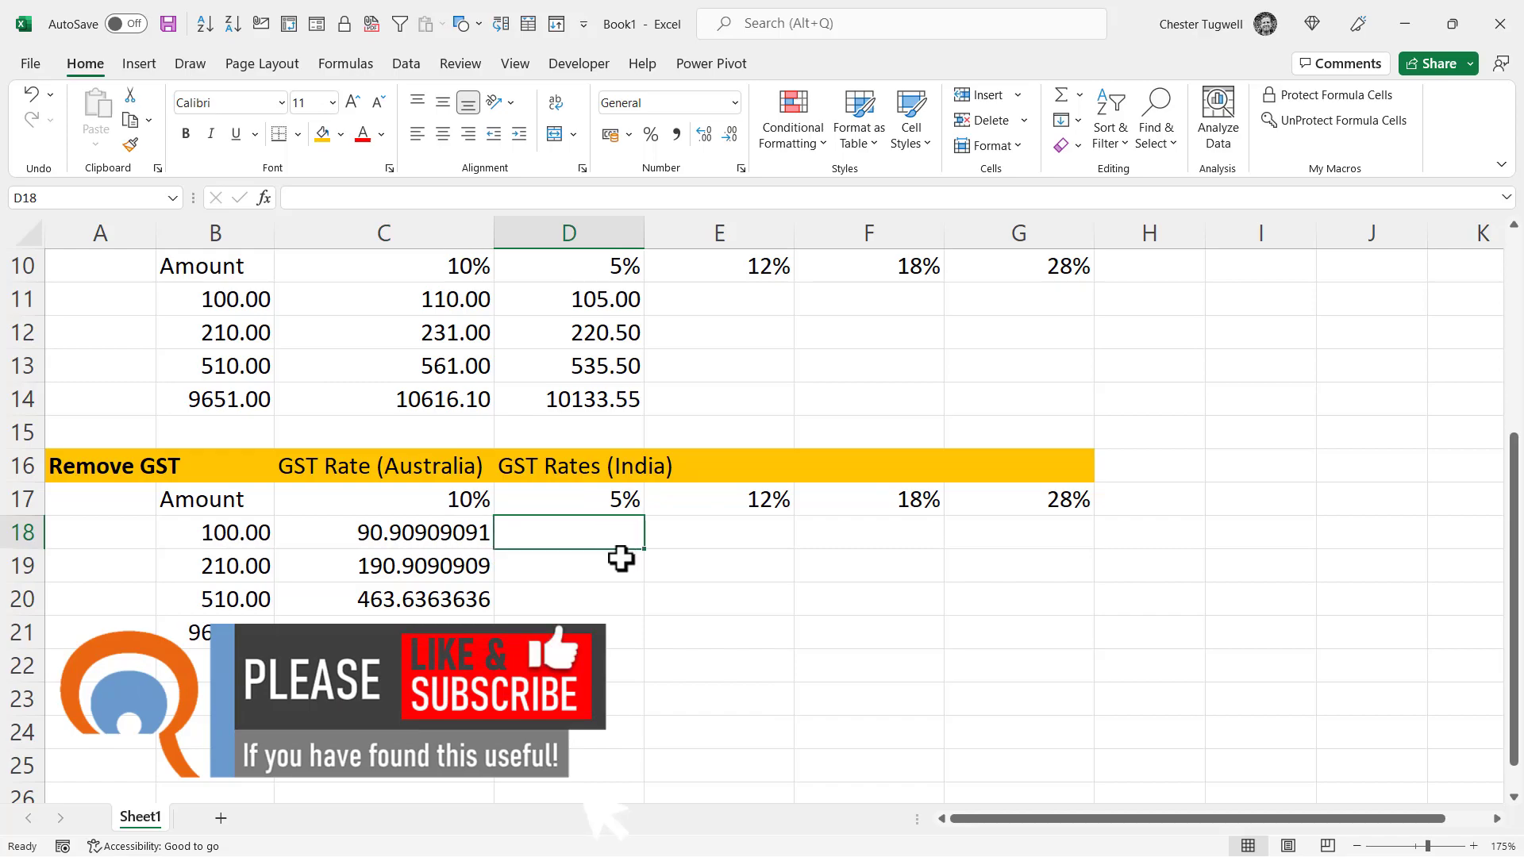
text(=)
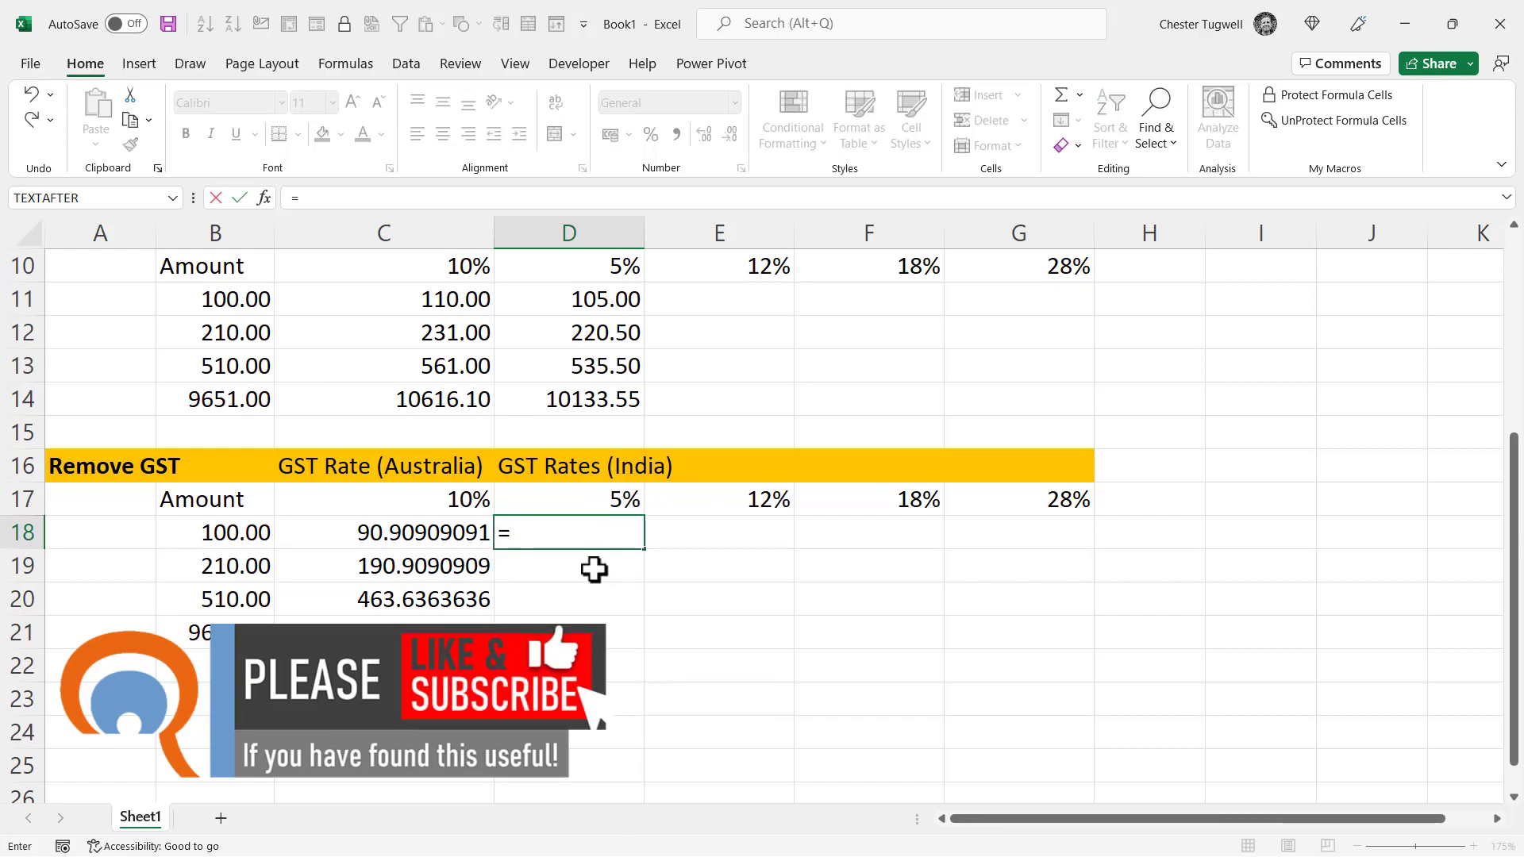
click(249, 536)
text(/(1+)
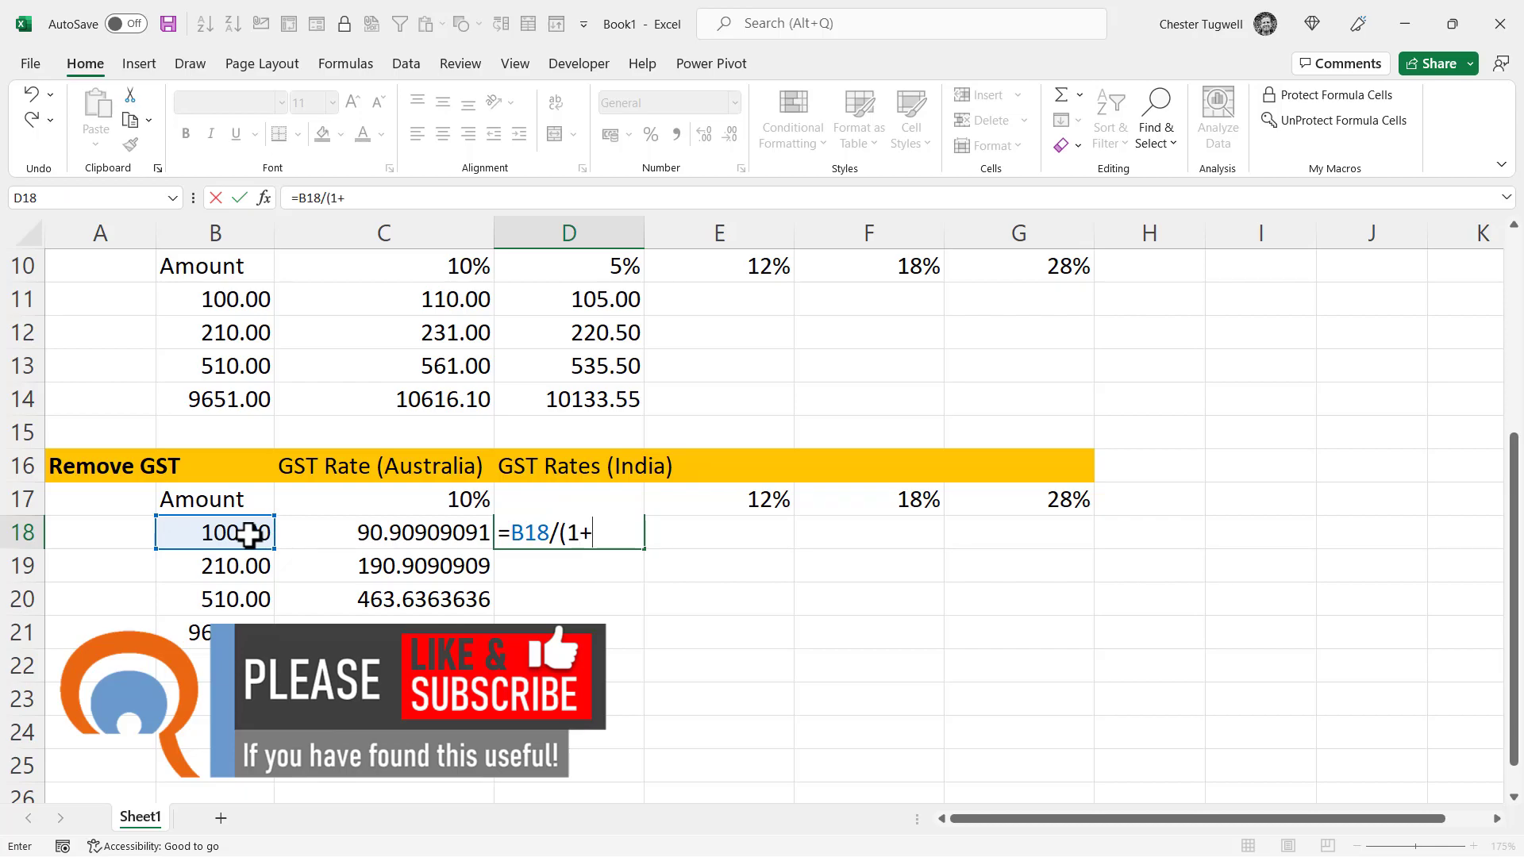
text(D17)
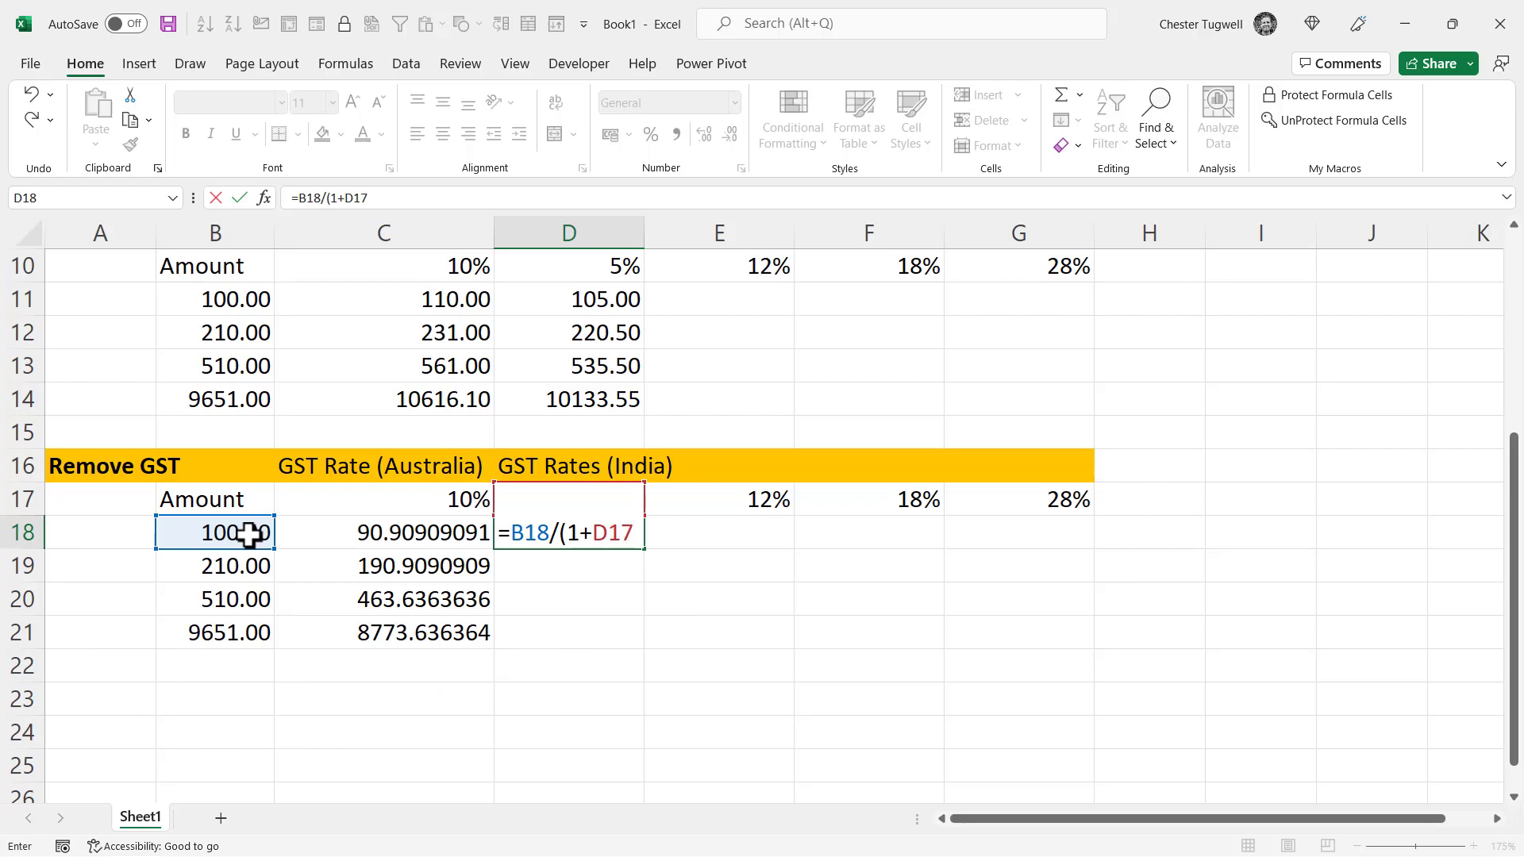
key(F4)
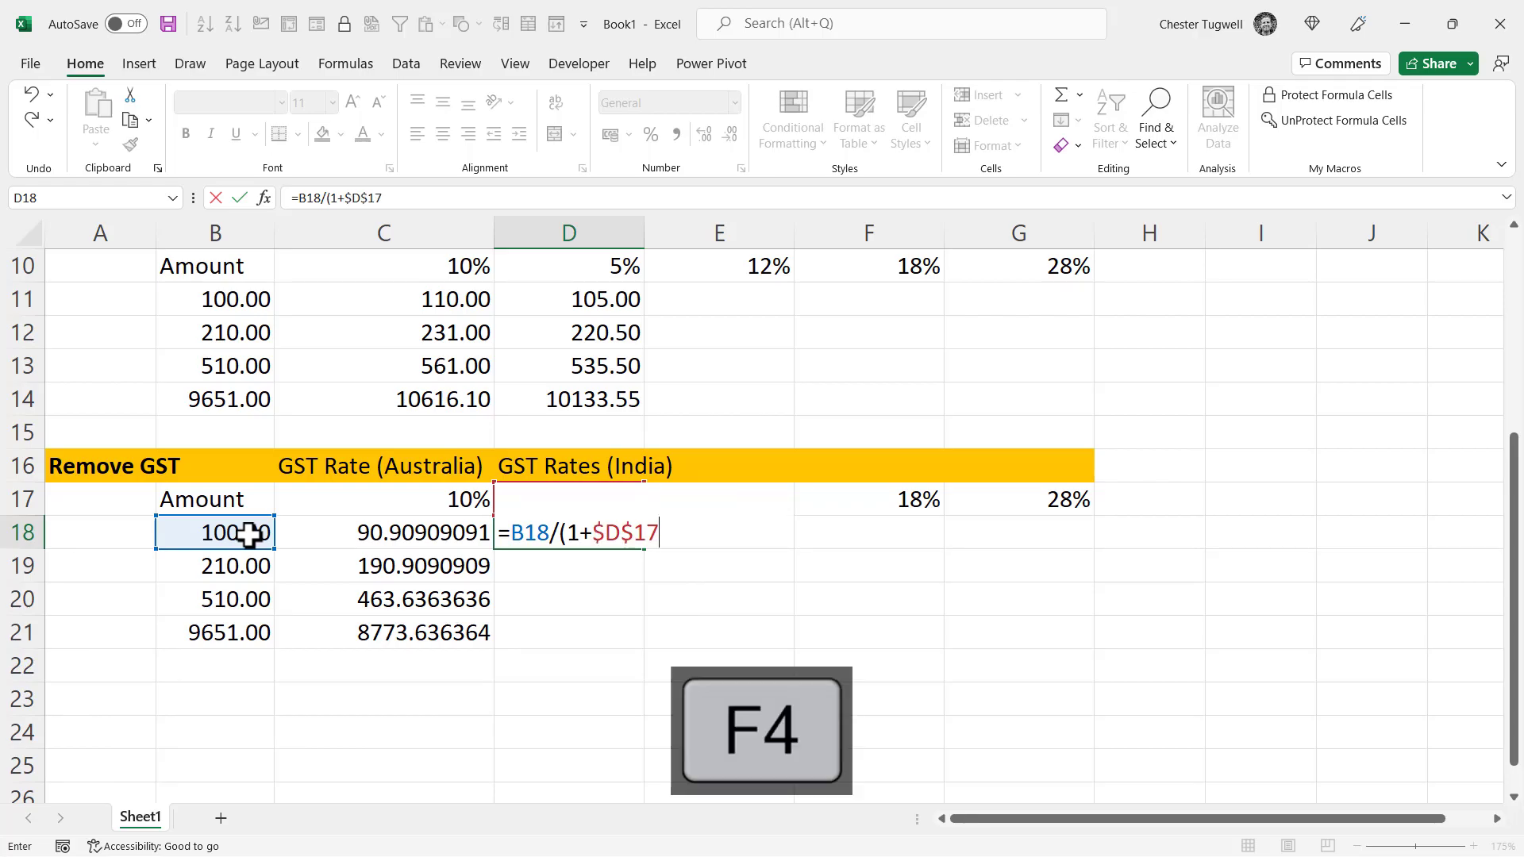
text())
key(Return)
click(555, 536)
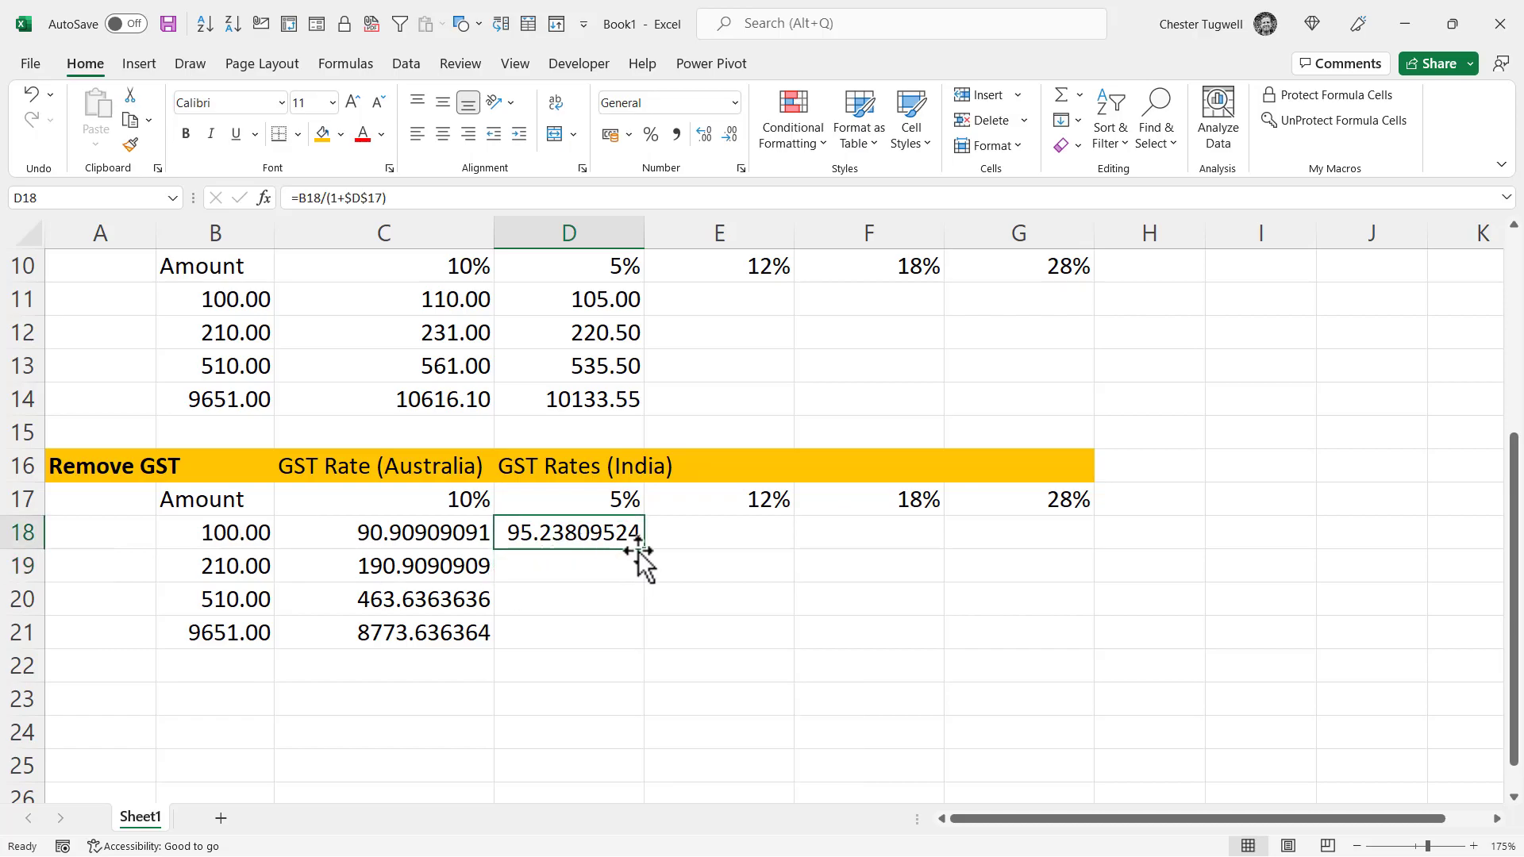
drag(645, 550, 616, 636)
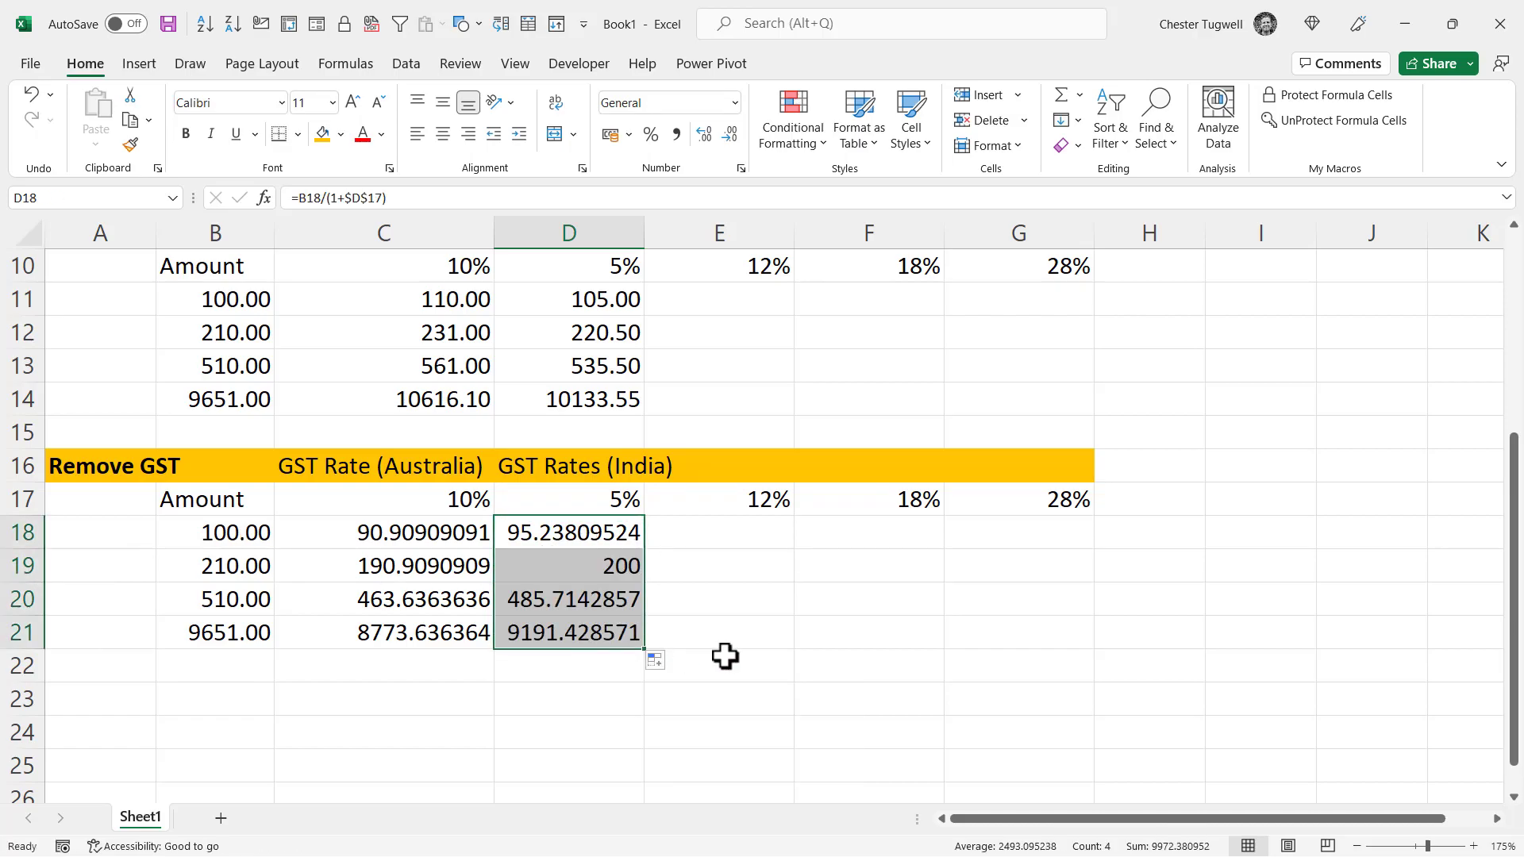